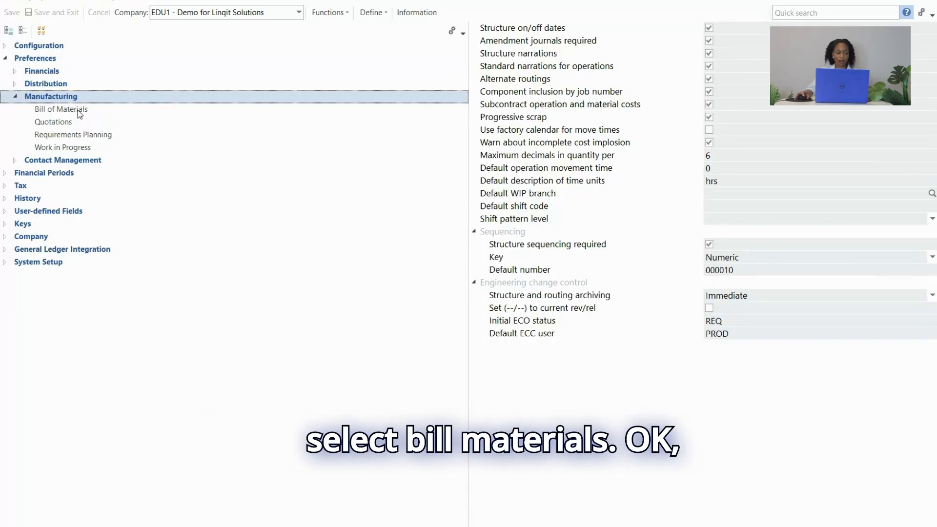
# Set the shift pattern level to Site location in the manufacturing Bill of Materials preferences, then save and exit the setup options.
pyautogui.click(78, 109)
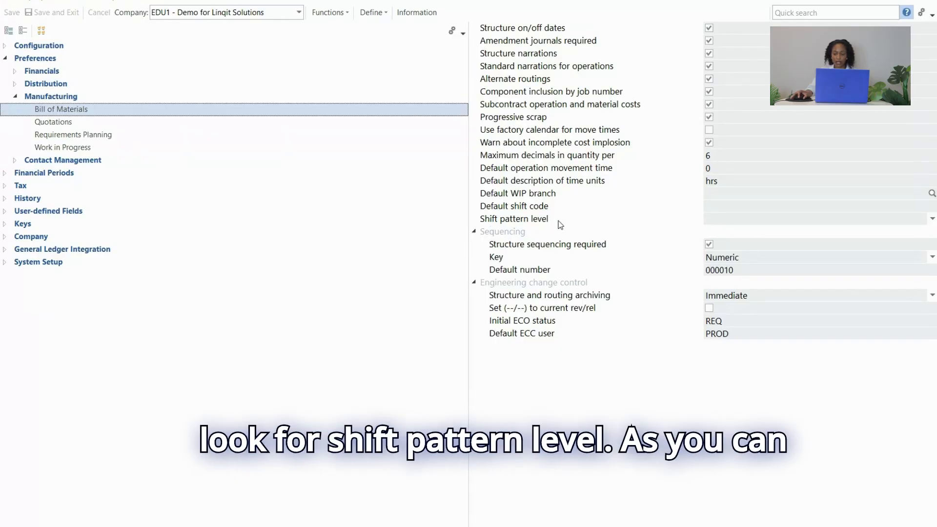
pyautogui.click(871, 224)
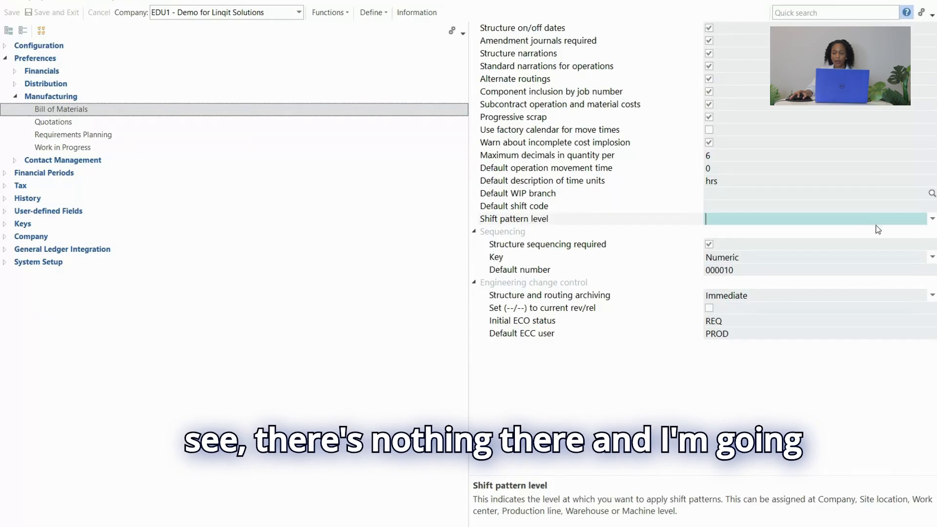
pyautogui.click(933, 219)
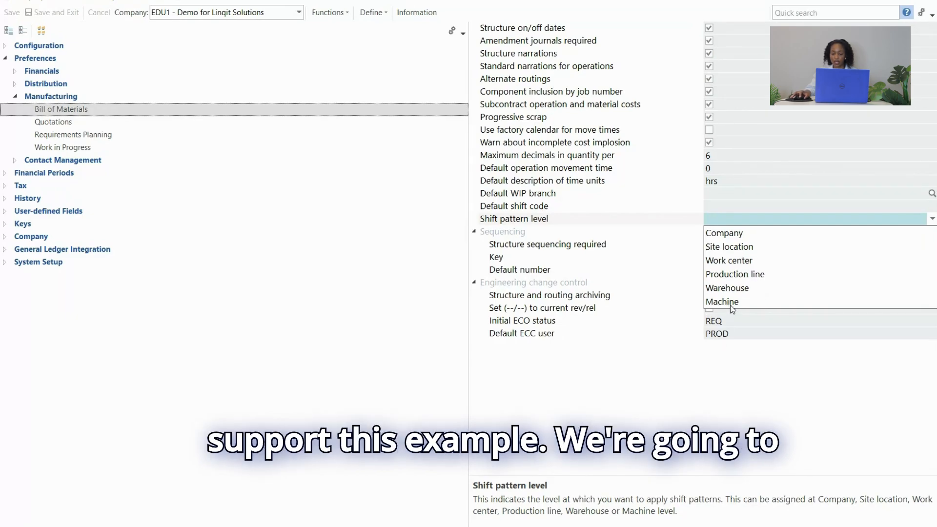
pyautogui.click(734, 248)
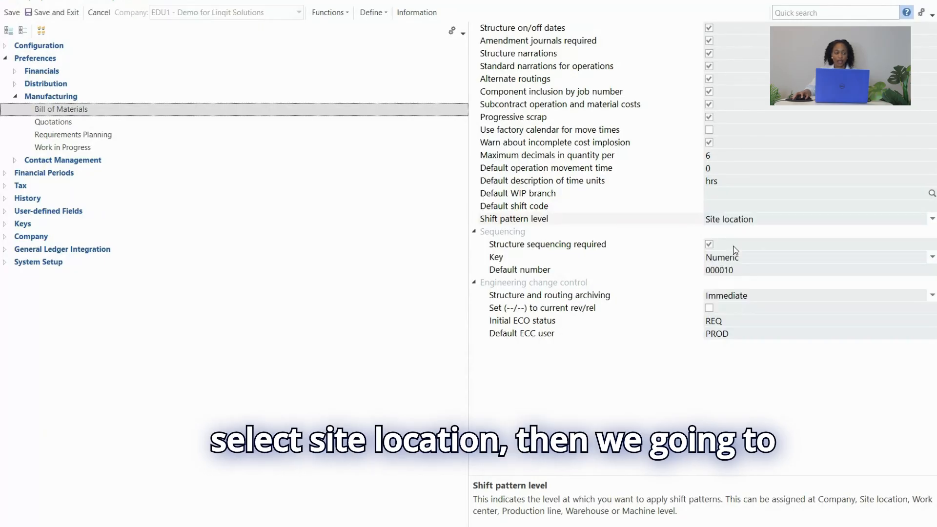
pyautogui.click(47, 13)
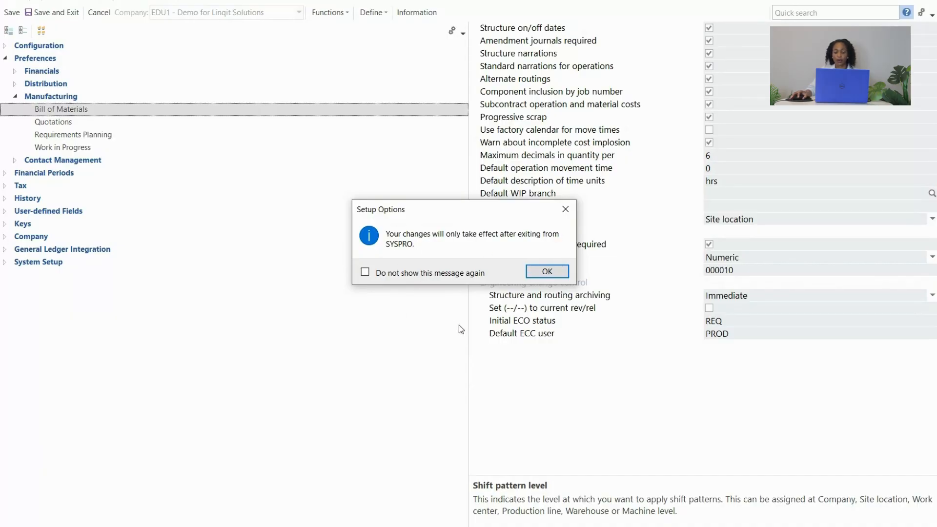
pyautogui.click(547, 272)
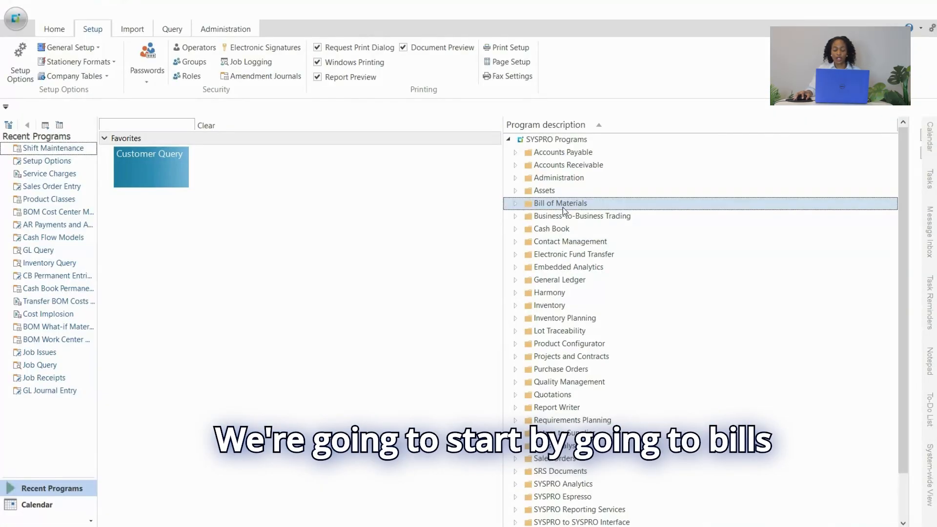
# Open the Shift Maintenance program from the Bill of Materials shift pattern setup and maximize its window.
pyautogui.click(517, 204)
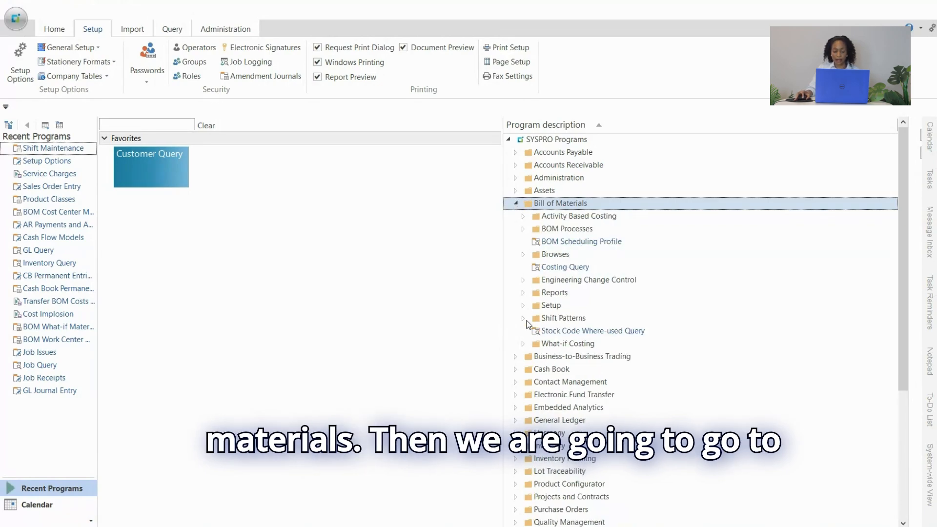
pyautogui.click(522, 319)
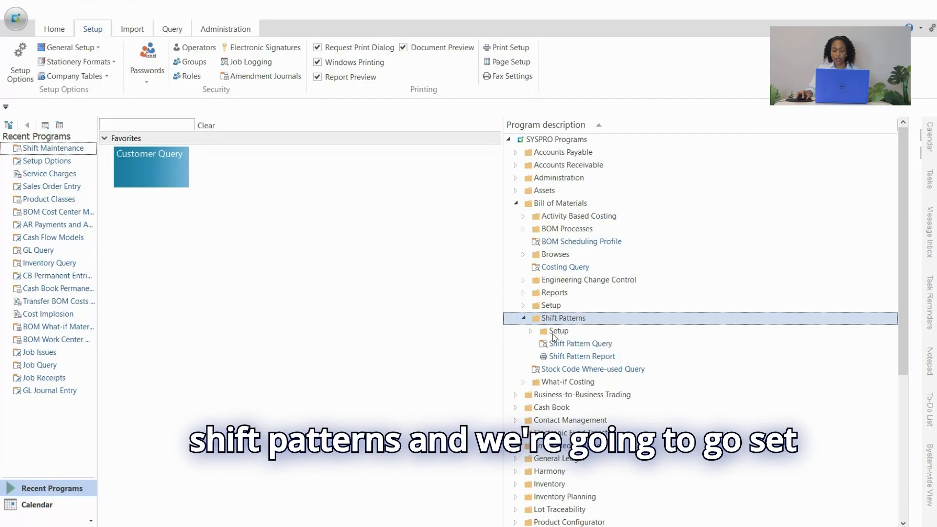
pyautogui.click(532, 331)
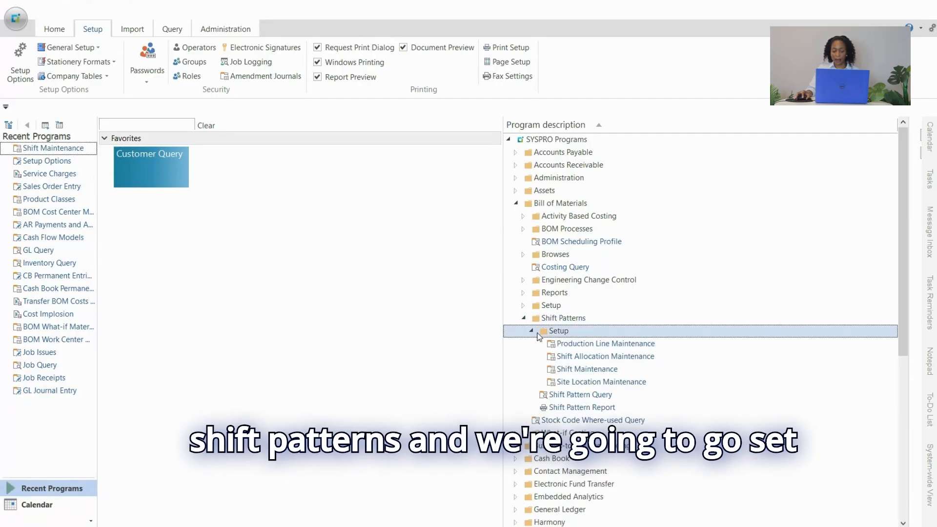
pyautogui.doubleClick(588, 372)
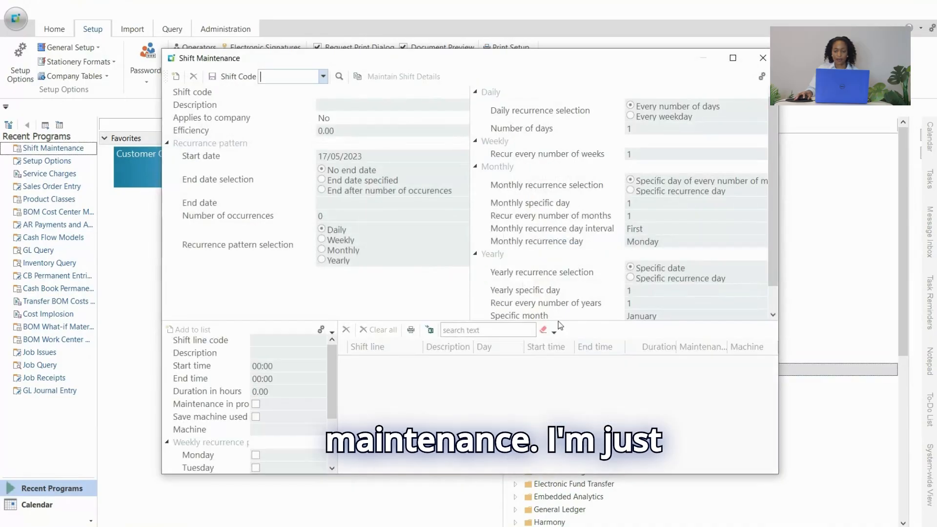
pyautogui.click(732, 60)
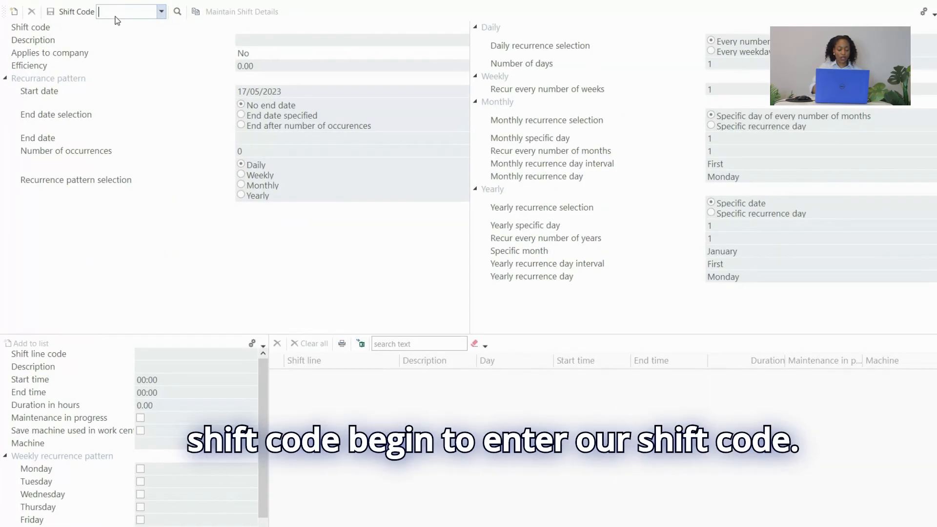
# Create a new shift with the code Daily and the description "Daily shift".
pyautogui.write('Daily')
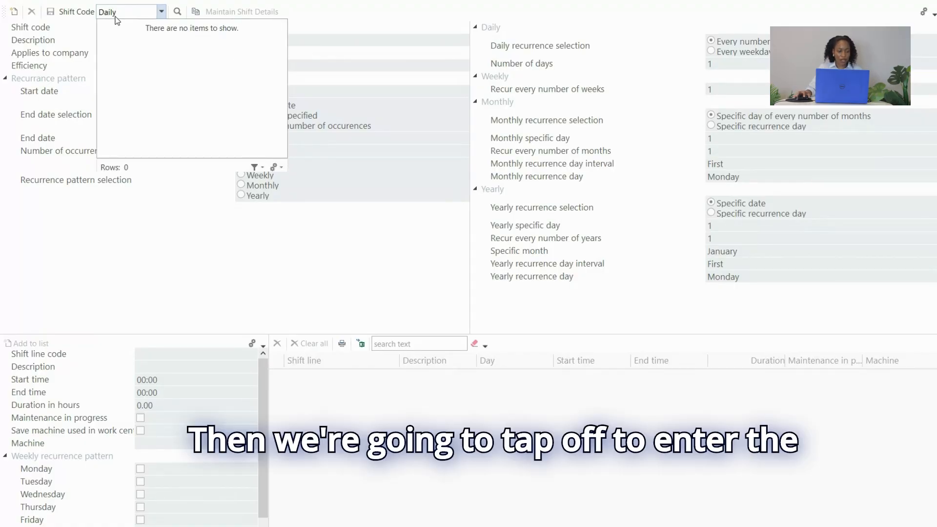
pyautogui.press('Tab')
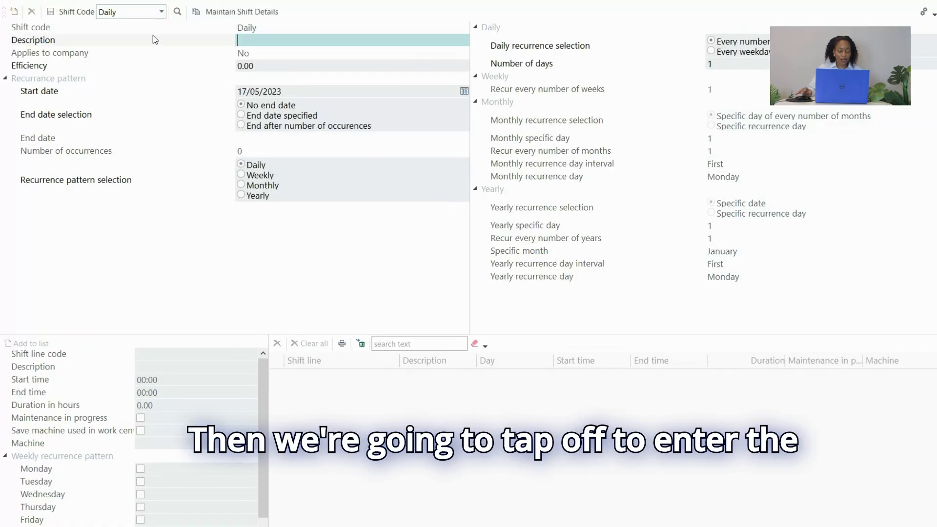
pyautogui.write('Da')
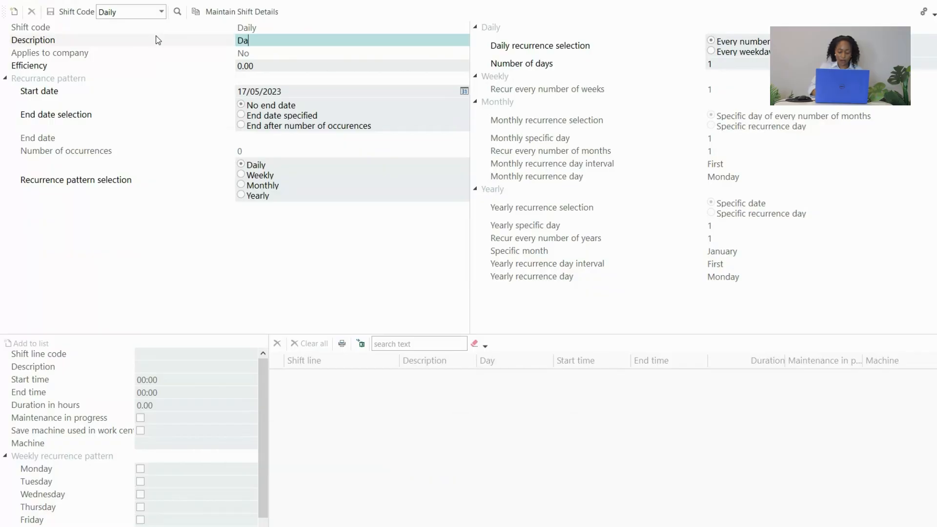
pyautogui.write('ily ')
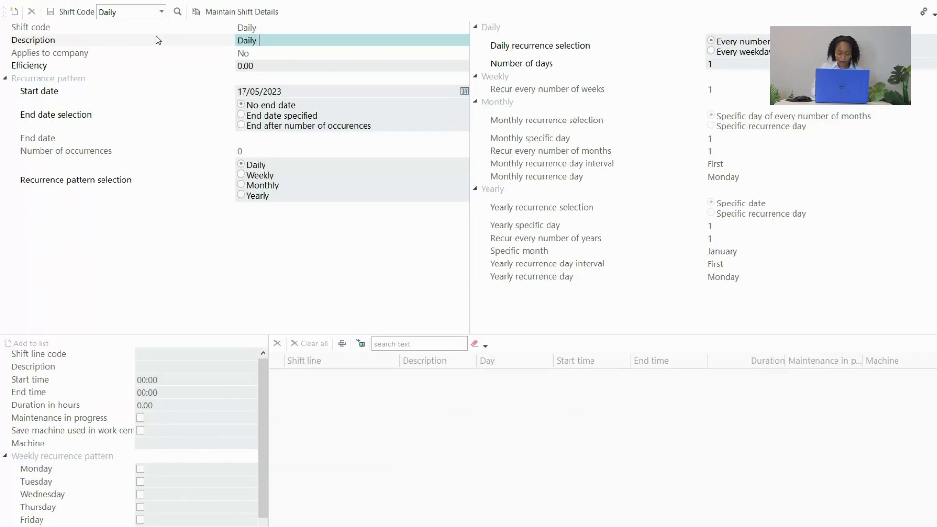
pyautogui.write('shift')
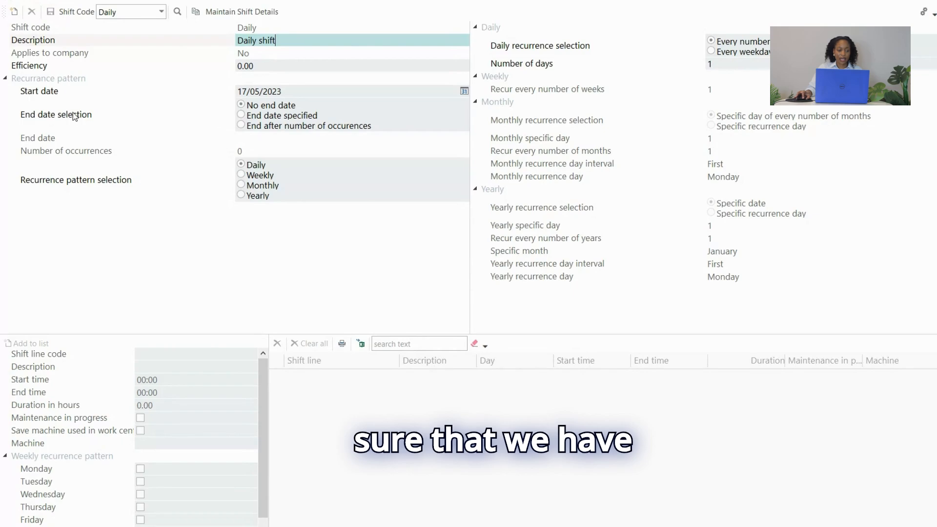
# Set the shift to recur daily on every weekday and save it to start maintaining its shift details.
pyautogui.click(265, 92)
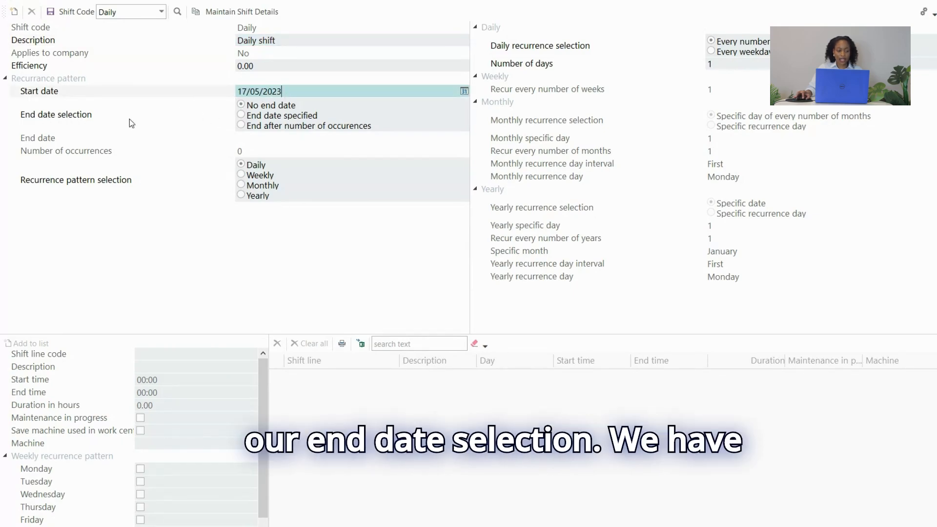
pyautogui.press('Tab')
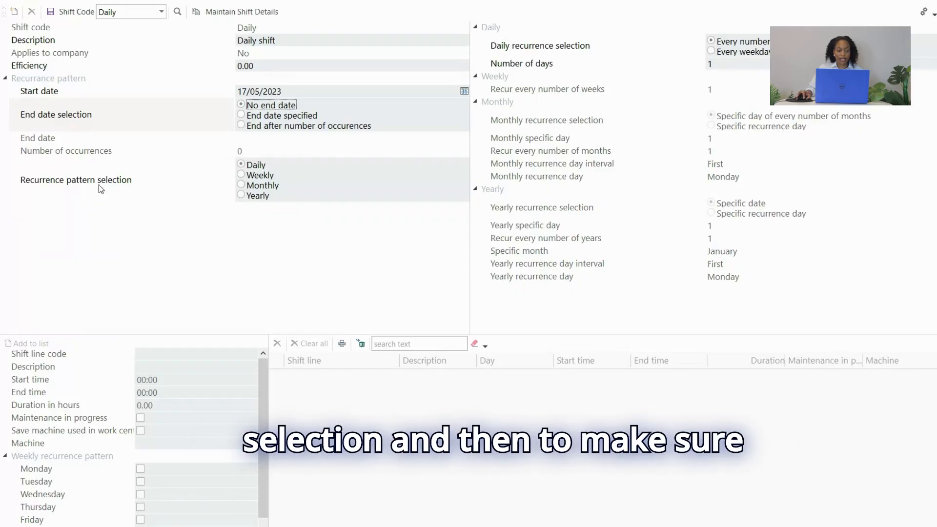
pyautogui.click(242, 166)
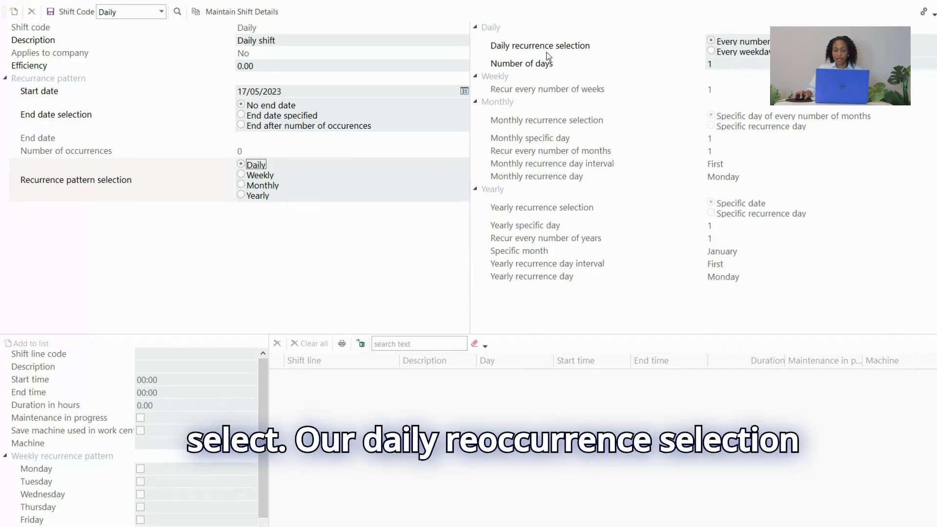
pyautogui.click(716, 53)
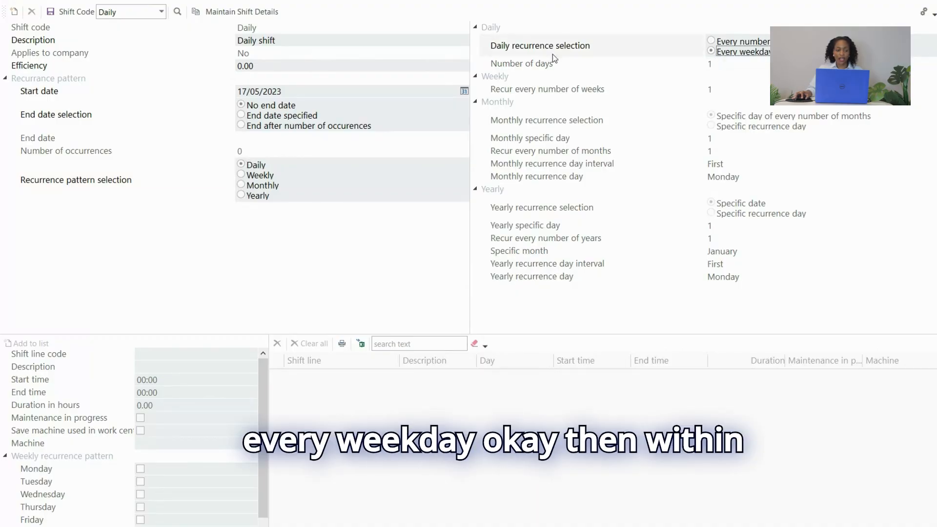
pyautogui.click(232, 13)
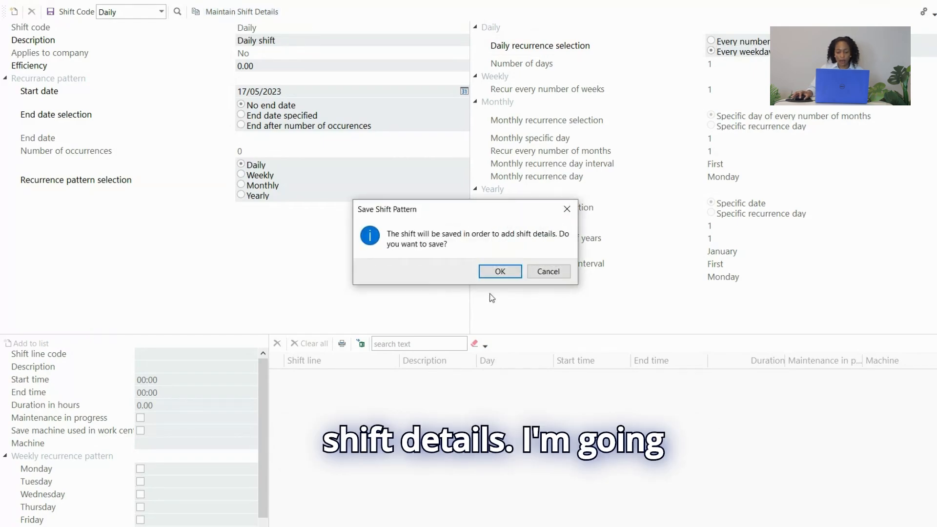
pyautogui.click(499, 272)
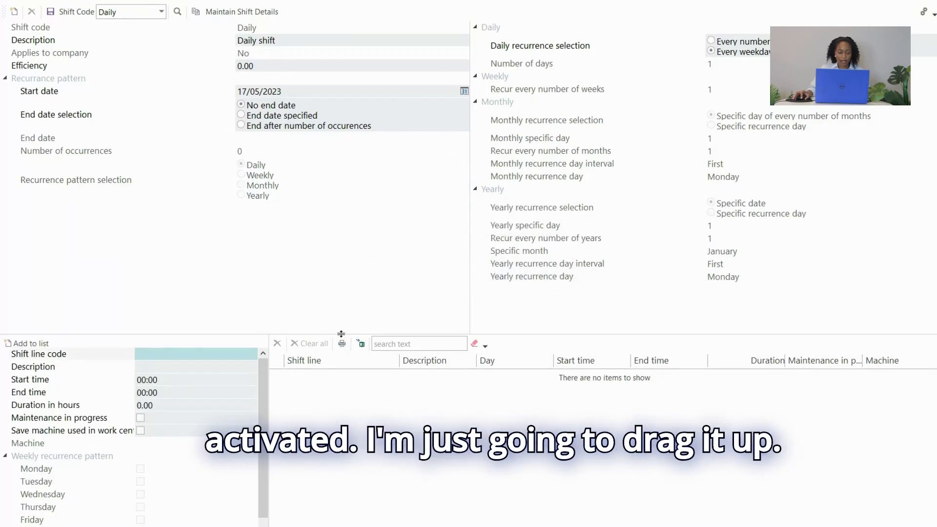
# Enlarge the shift details area and enter the shift line code Morning with the description "Morning Shift".
pyautogui.moveTo(341, 336); pyautogui.dragTo(341, 256)
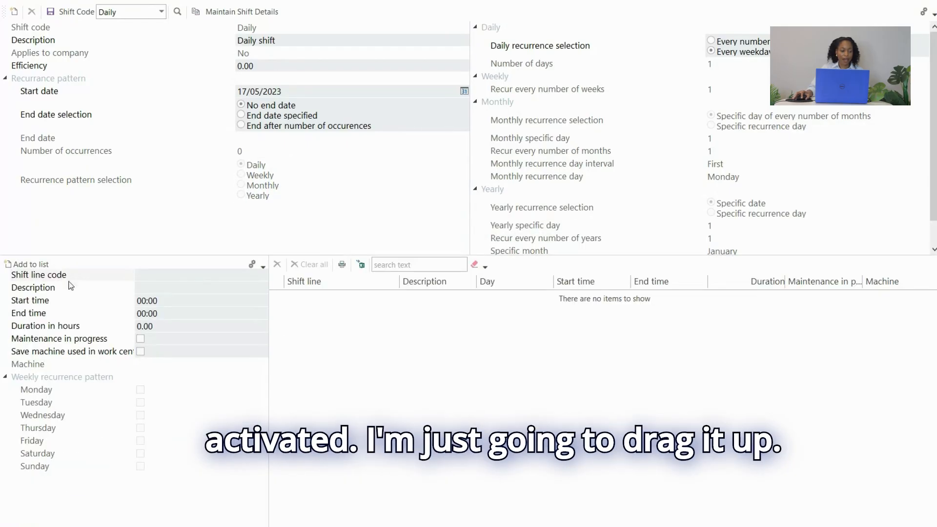
pyautogui.click(165, 272)
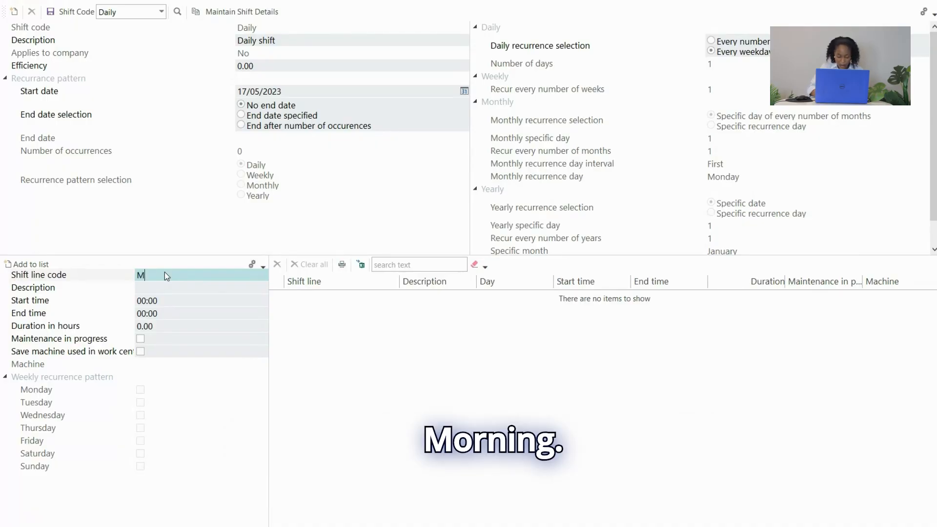
pyautogui.write('ornin')
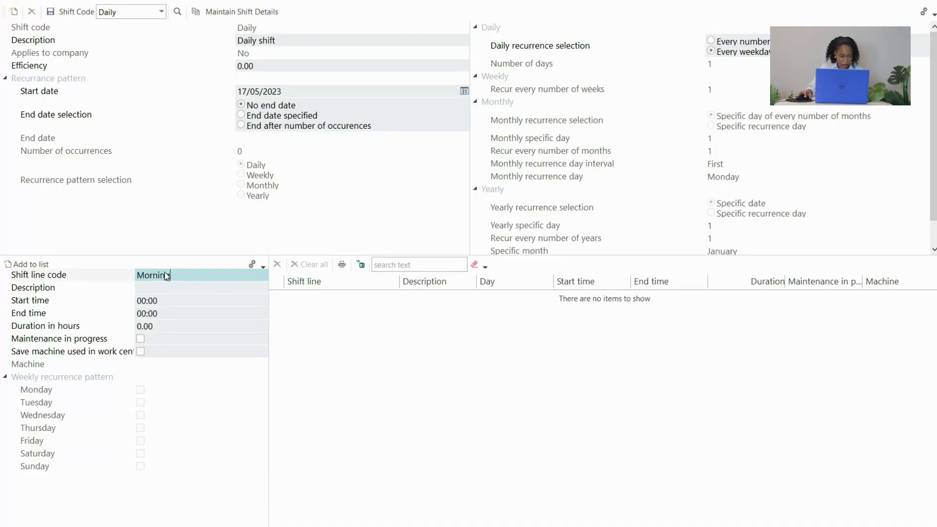
pyautogui.write('g')
pyautogui.click(176, 289)
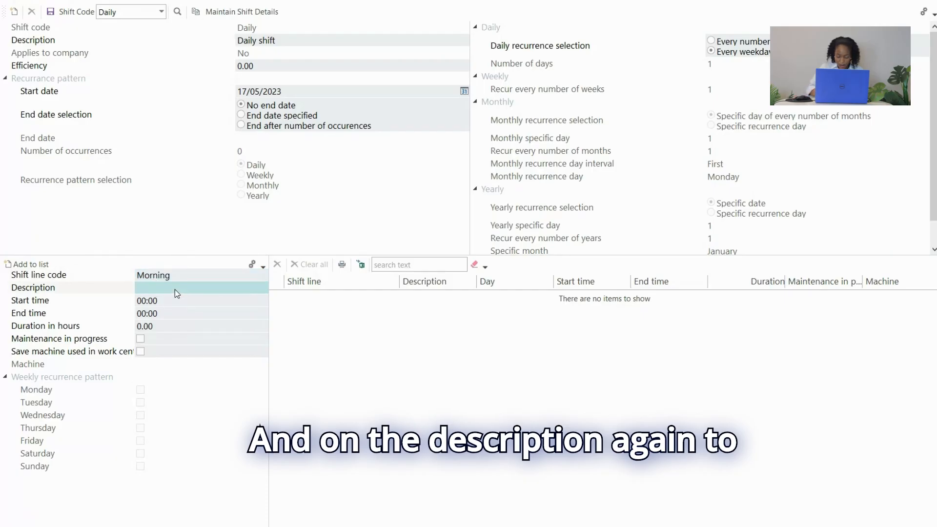
pyautogui.write('Mor')
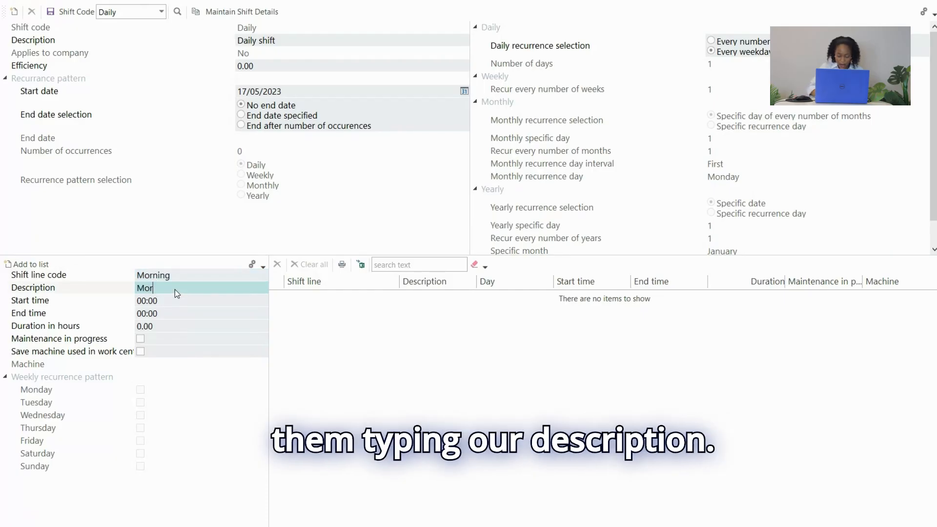
pyautogui.write('ning')
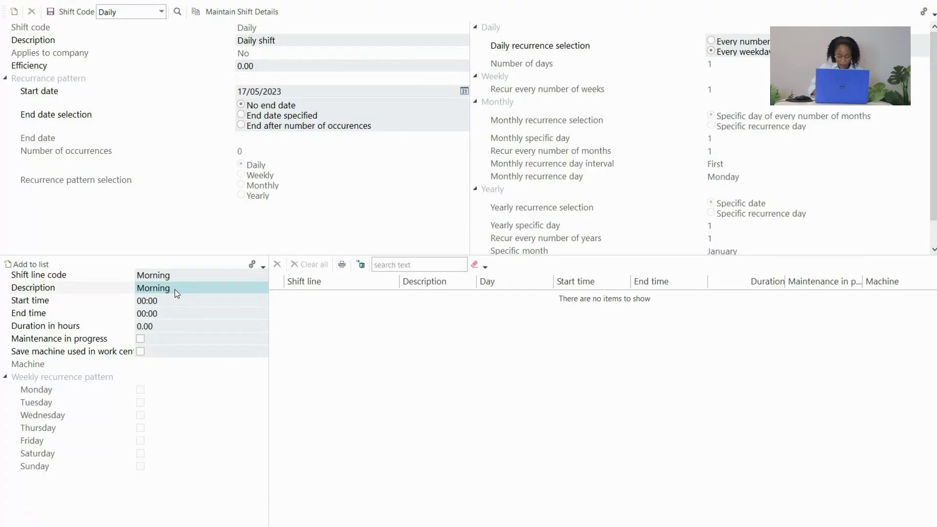
pyautogui.write(' Shift')
# Set the Morning shift line's start time to 08:00, end time to 12:00 and duration to 4 hours.
pyautogui.click(180, 302)
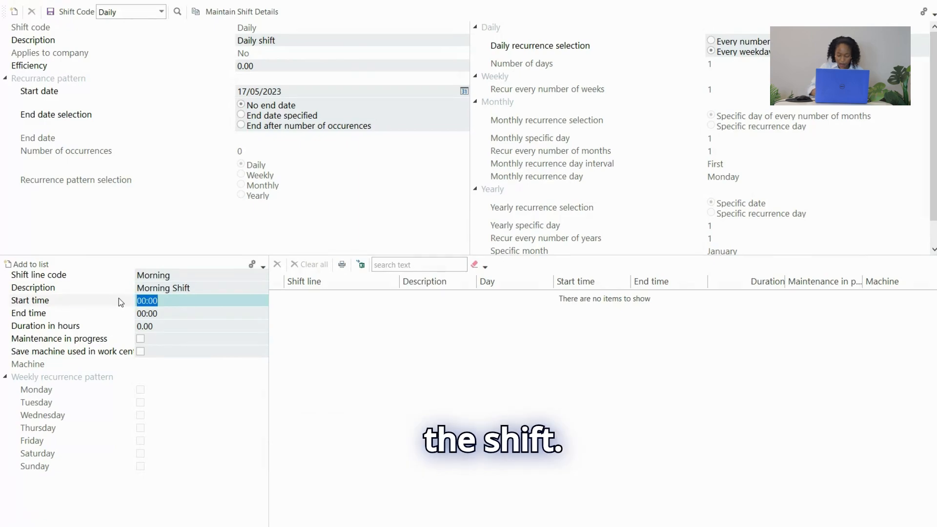
pyautogui.write('0')
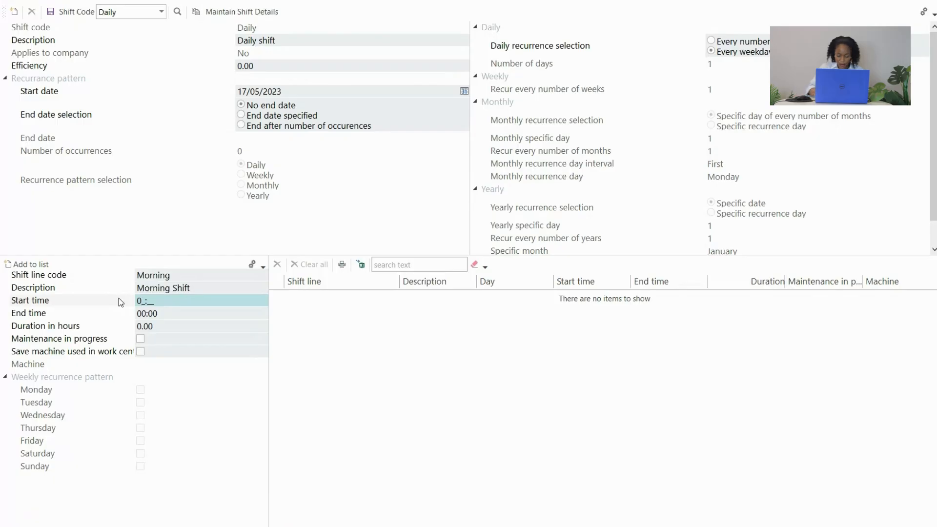
pyautogui.write('8:00')
pyautogui.click(147, 313)
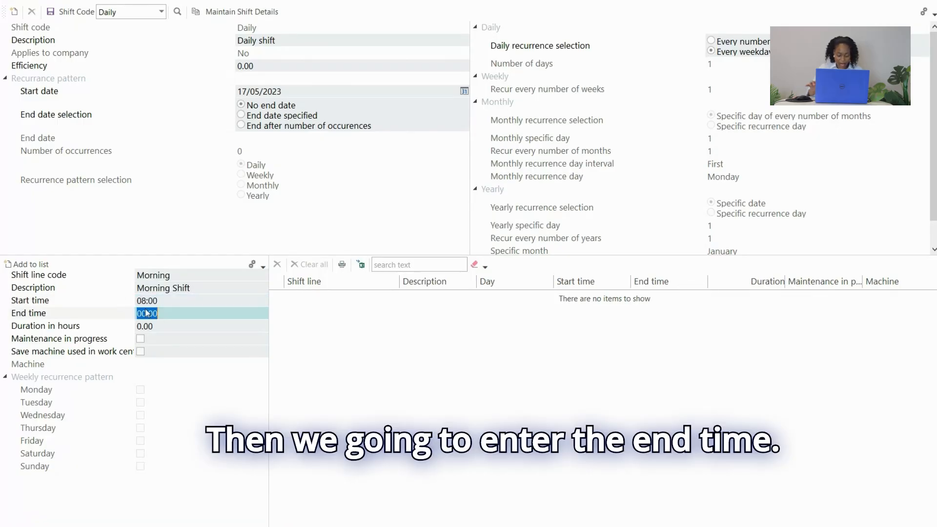
pyautogui.write('12')
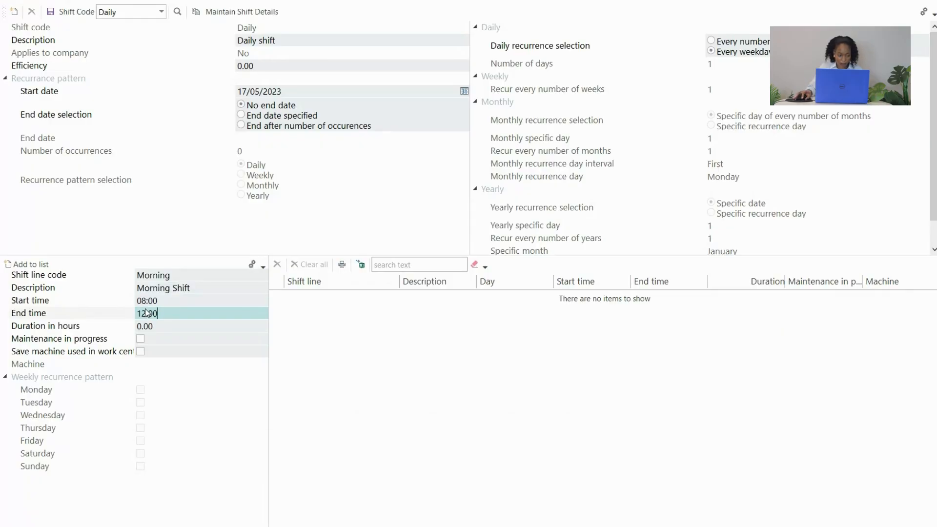
pyautogui.write(':00')
pyautogui.press('Tab')
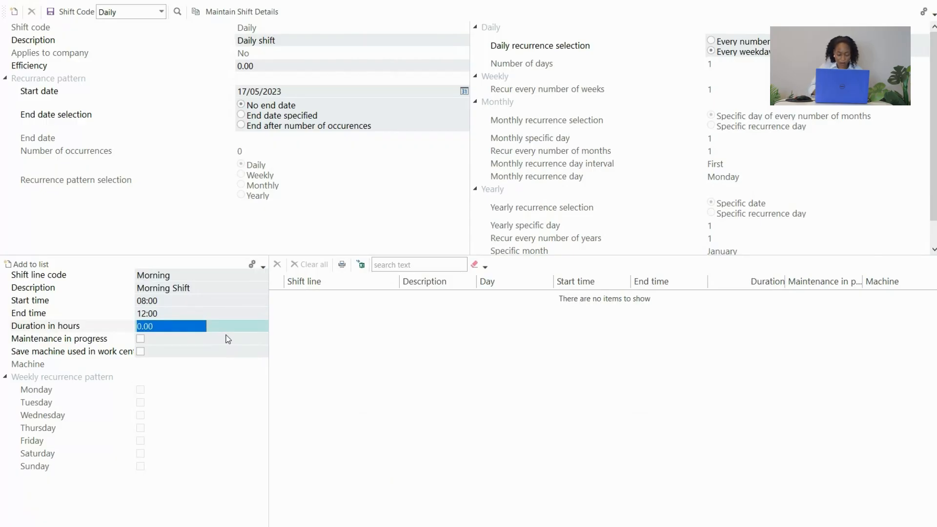
pyautogui.write('4')
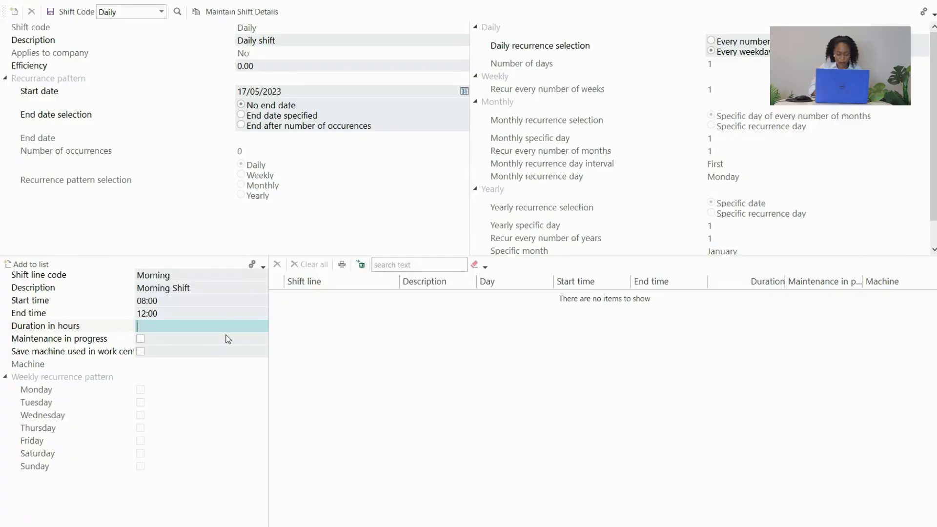
pyautogui.click(228, 339)
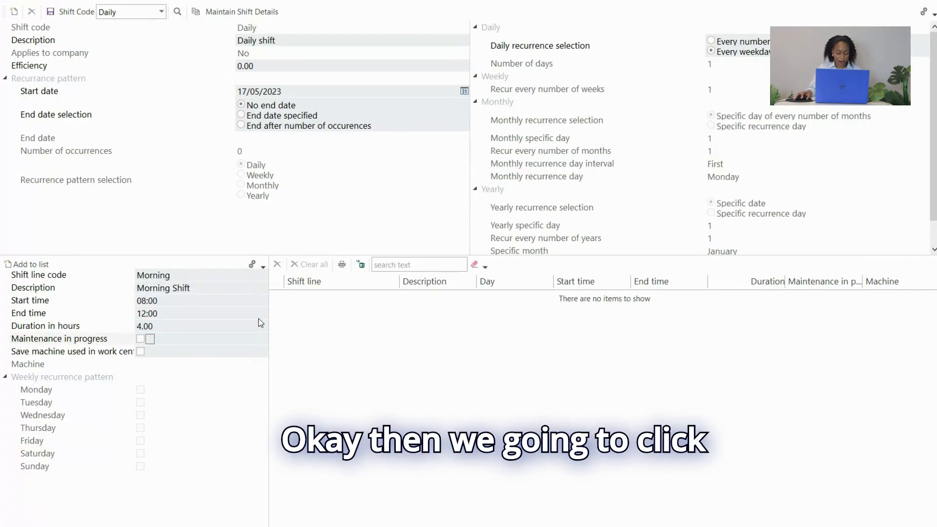
# Add the Morning line to the shift's list, save the Daily shift and close shift maintenance.
pyautogui.click(35, 264)
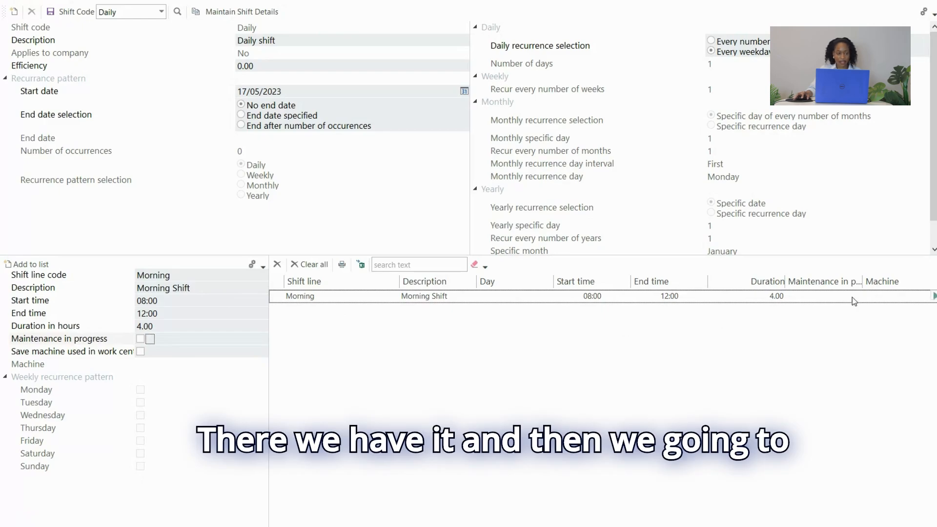
pyautogui.click(51, 12)
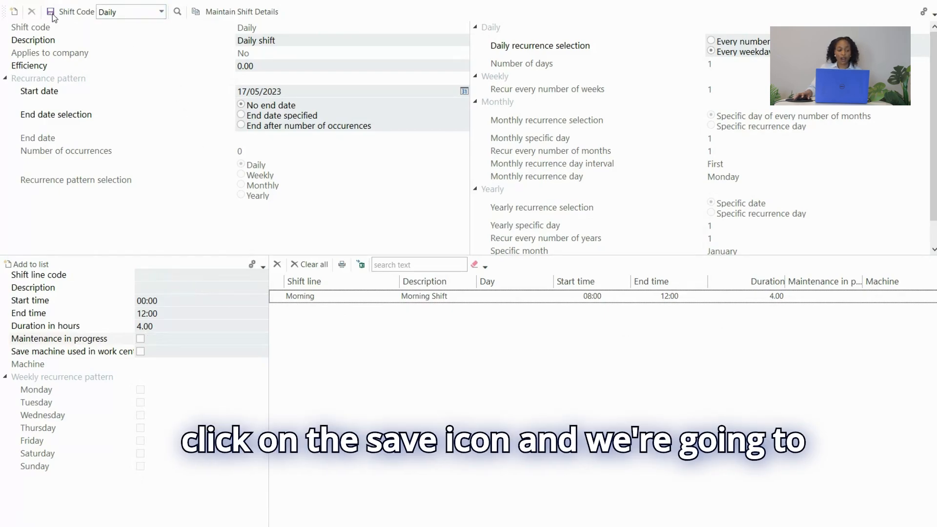
pyautogui.click(922, 2)
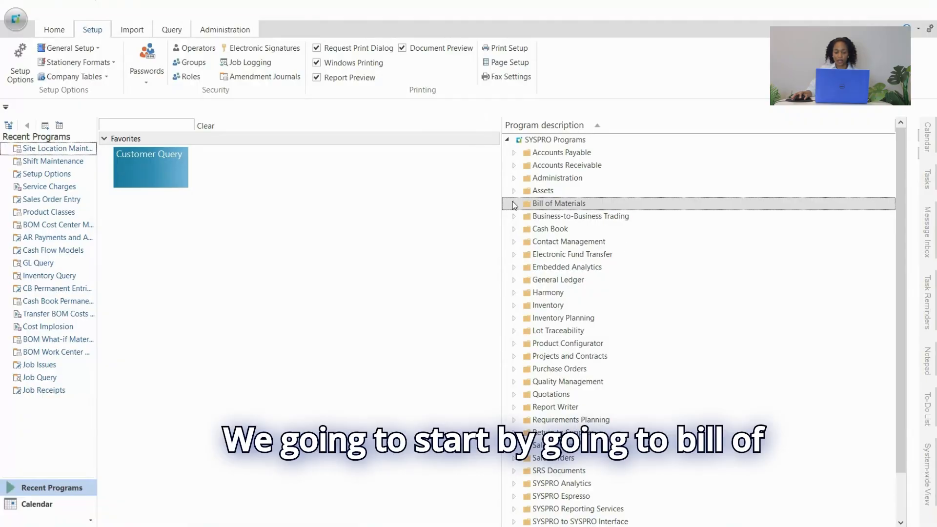
# Open Site Location Maintenance from the Shift Patterns setup programs under Bill of Materials and enlarge its window.
pyautogui.click(514, 204)
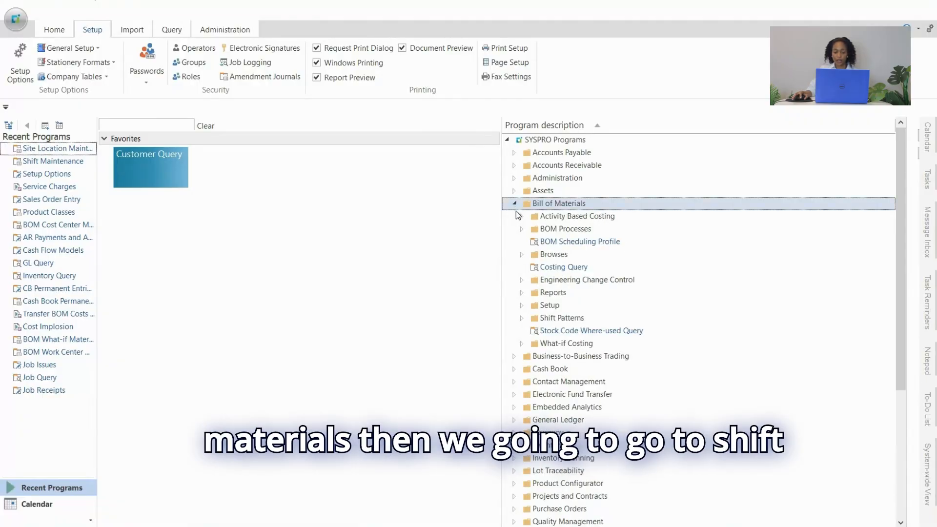
pyautogui.click(521, 318)
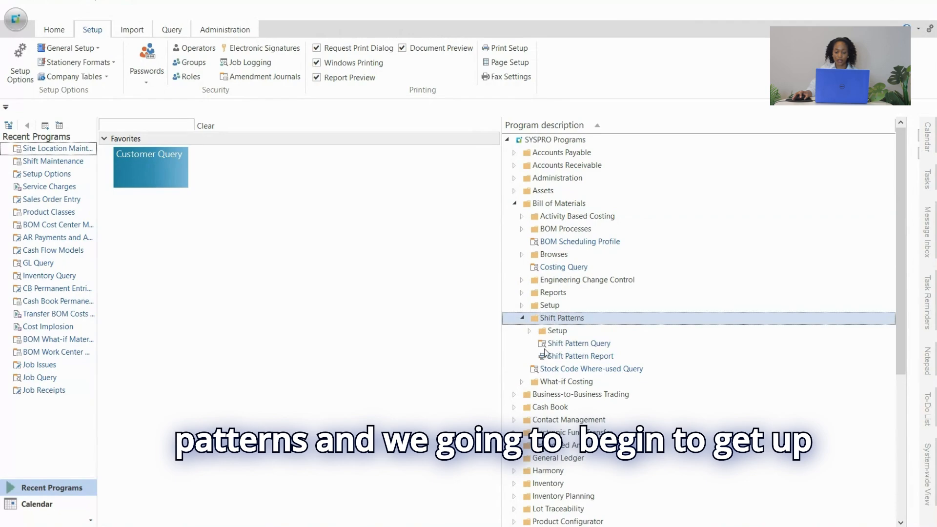
pyautogui.click(530, 331)
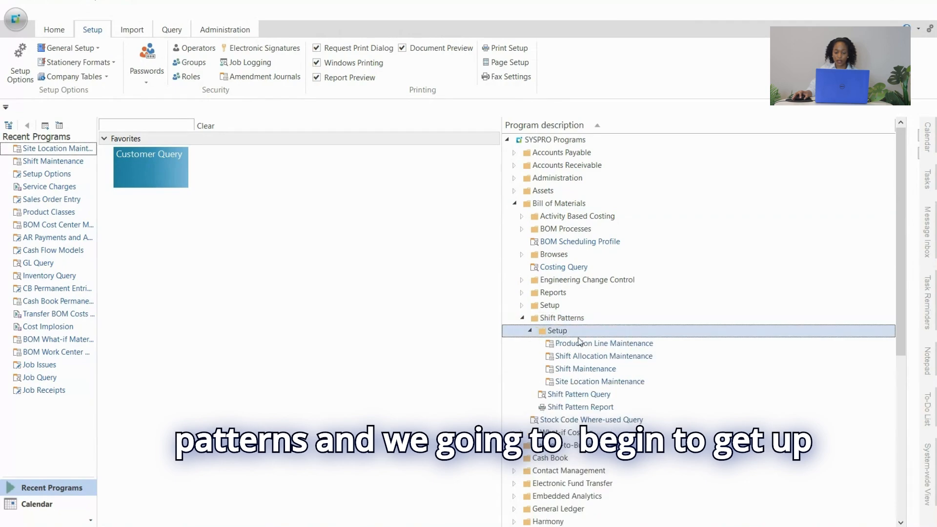
pyautogui.doubleClick(612, 382)
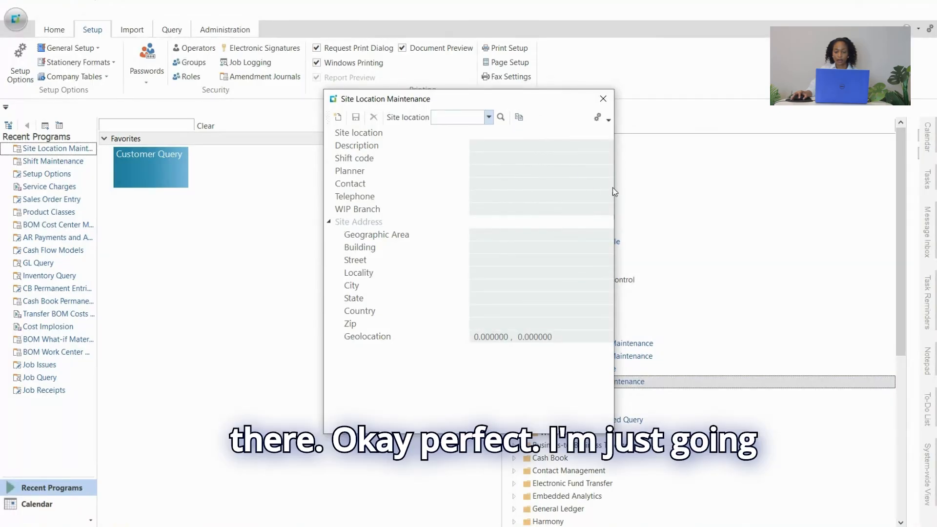
pyautogui.moveTo(614, 192); pyautogui.dragTo(746, 215)
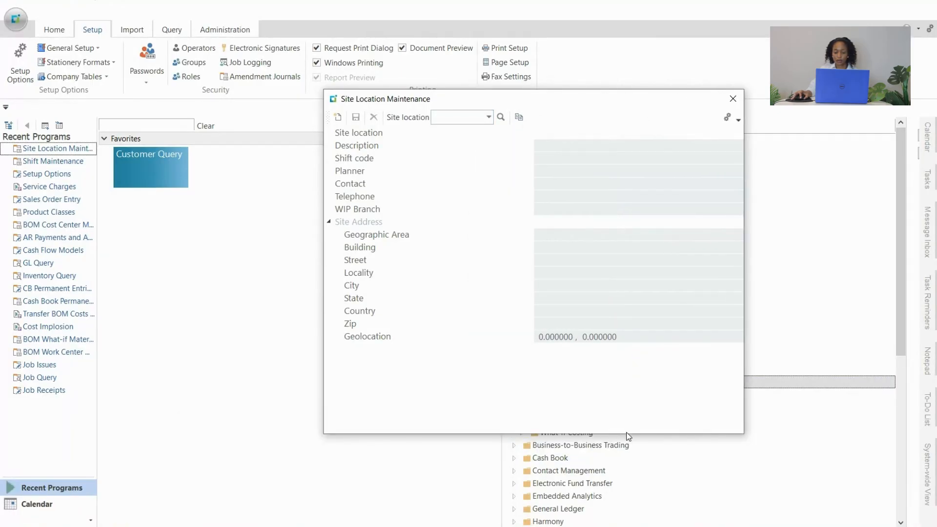
pyautogui.moveTo(629, 433); pyautogui.dragTo(629, 471)
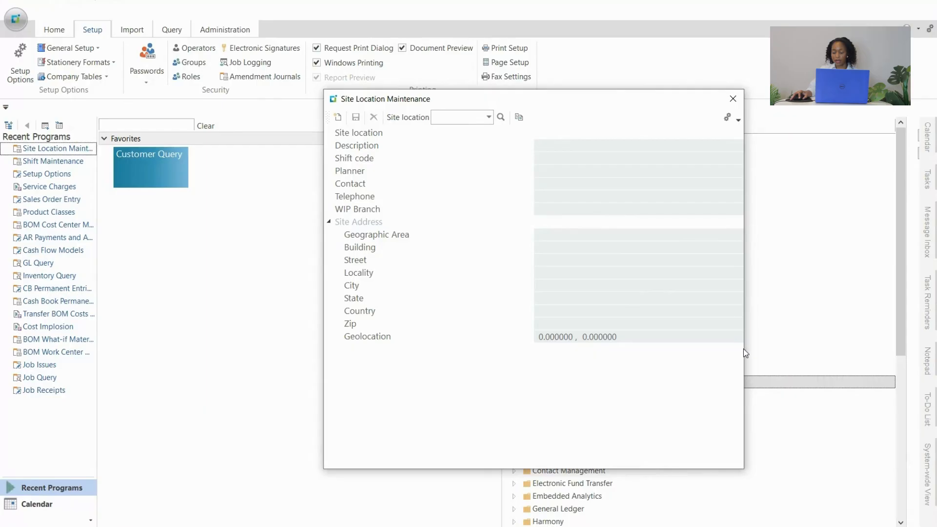
pyautogui.moveTo(743, 354); pyautogui.dragTo(782, 366)
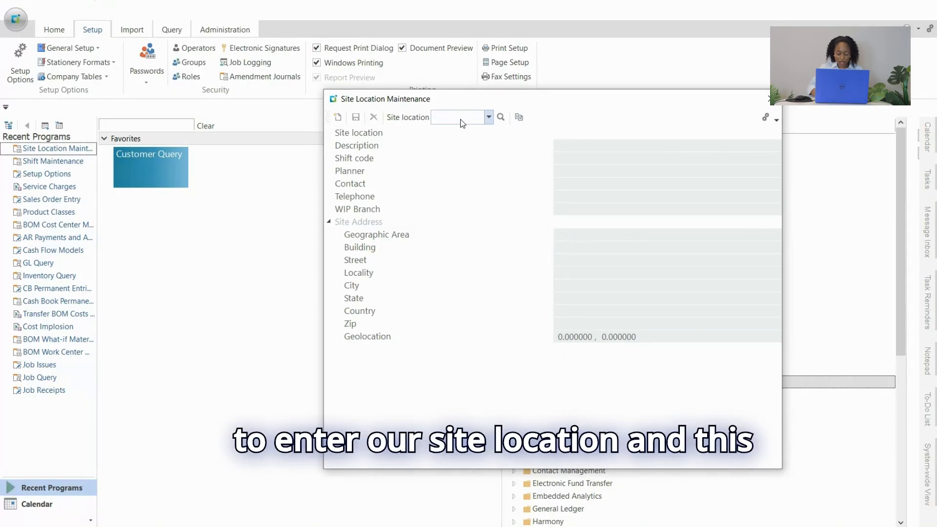
# Start a new site location with the code Westonaria.
pyautogui.write('Westona')
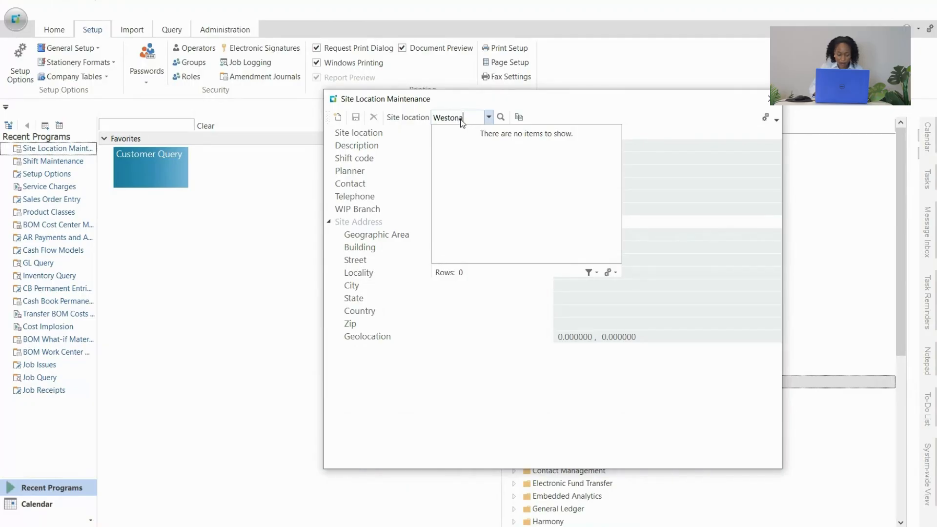
pyautogui.write('raia')
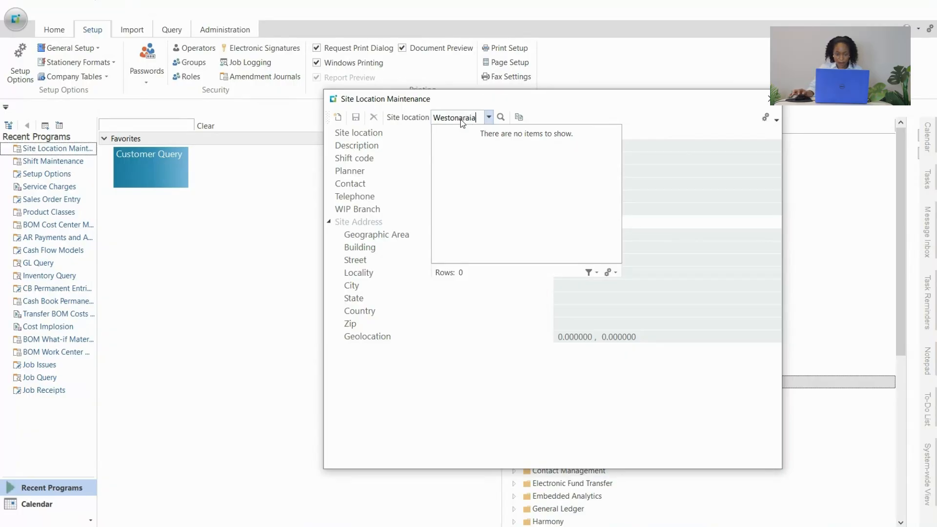
pyautogui.press('BackSpace')
pyautogui.press('BackSpace')
pyautogui.press('BackSpace')
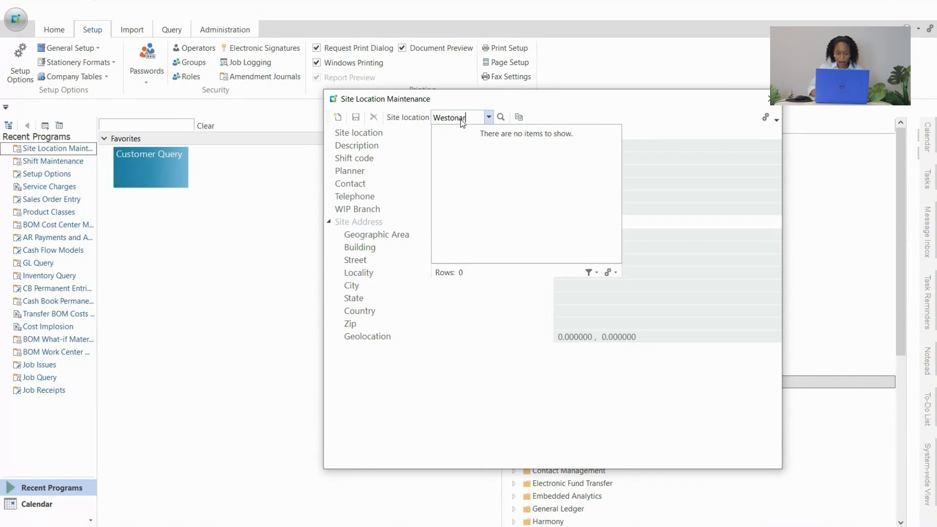
pyautogui.write('ia')
pyautogui.press('Tab')
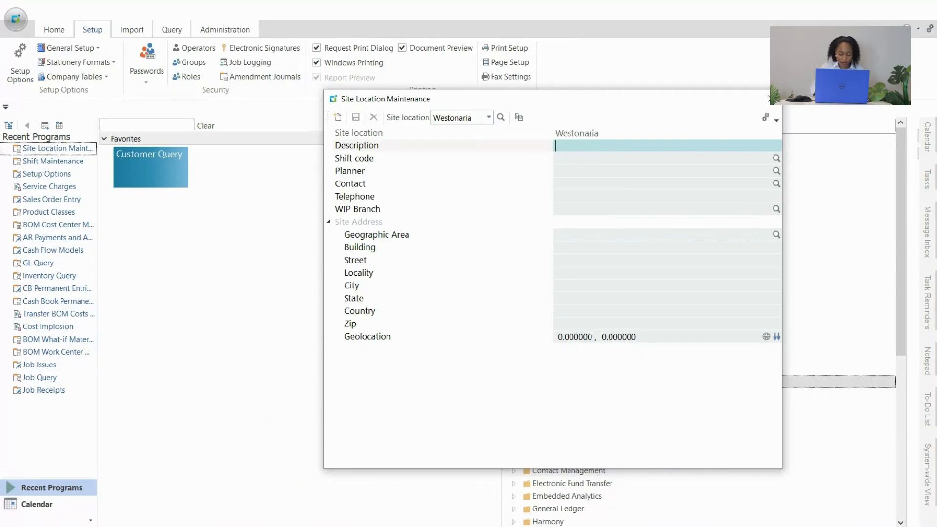
# Give the Westonaria site location the description "Distribution center".
pyautogui.write('Di')
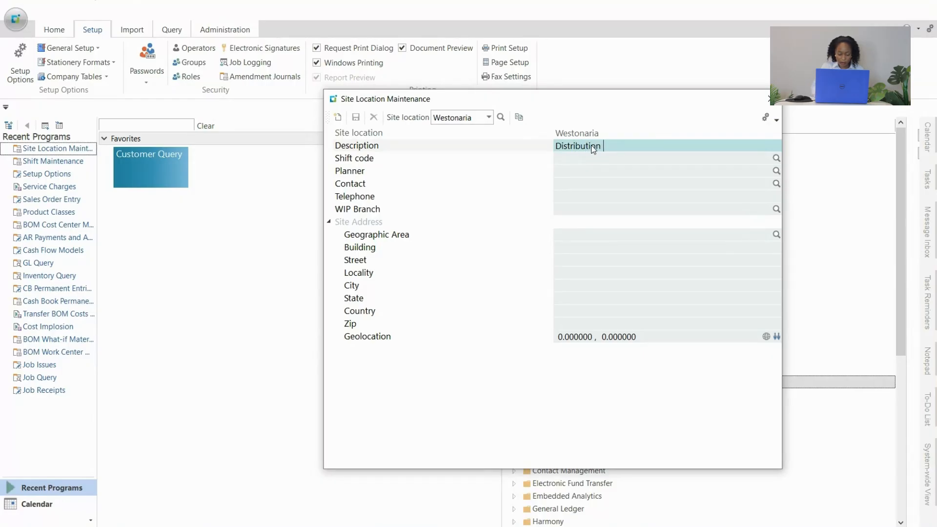
pyautogui.write('stribution center')
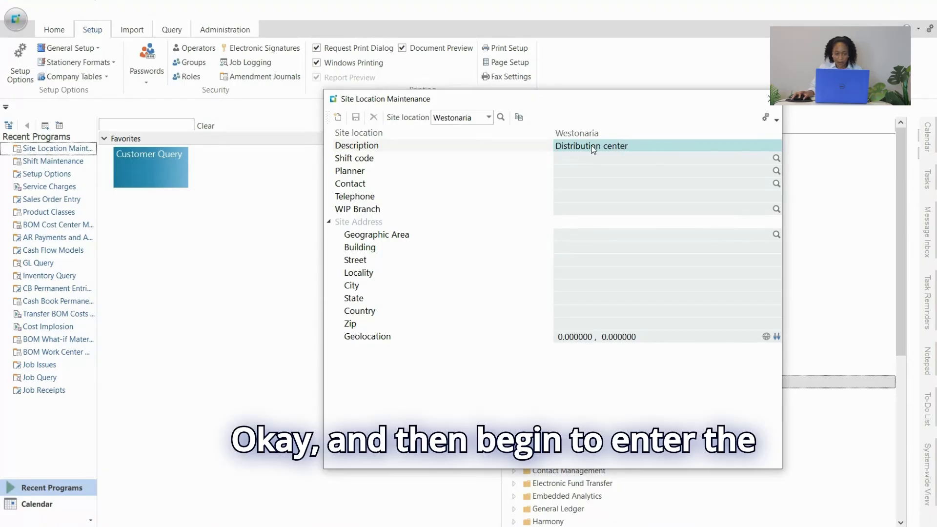
pyautogui.press('Tab')
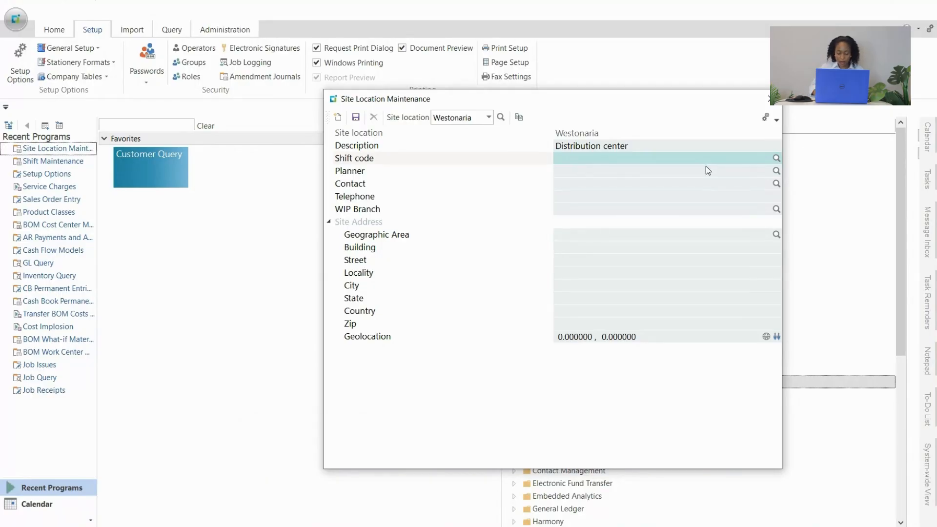
# Assign the shift code Daily and the planner AB to the site location.
pyautogui.write('Dail')
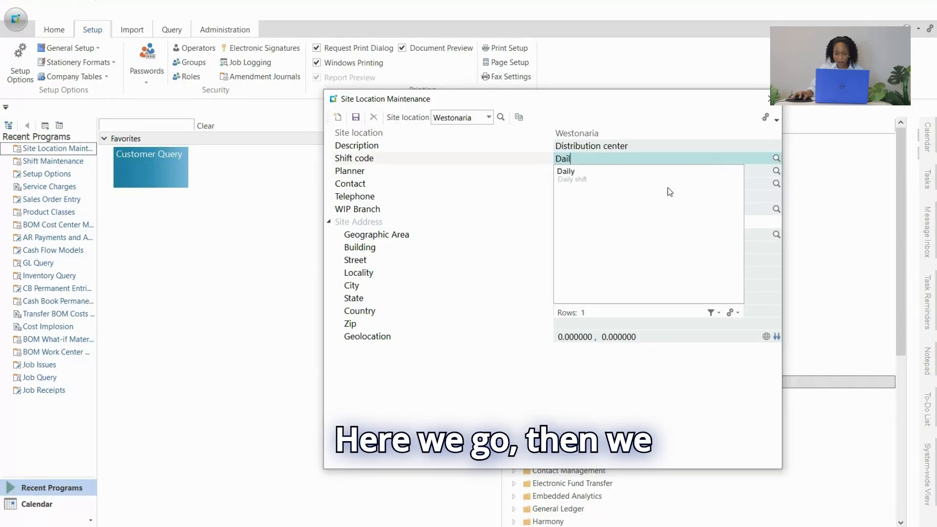
pyautogui.click(617, 179)
pyautogui.click(573, 174)
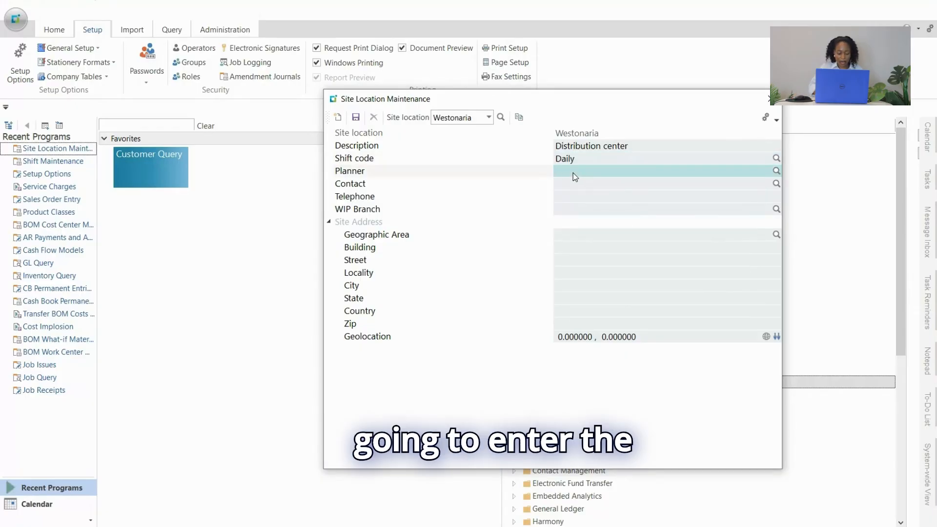
pyautogui.write('A')
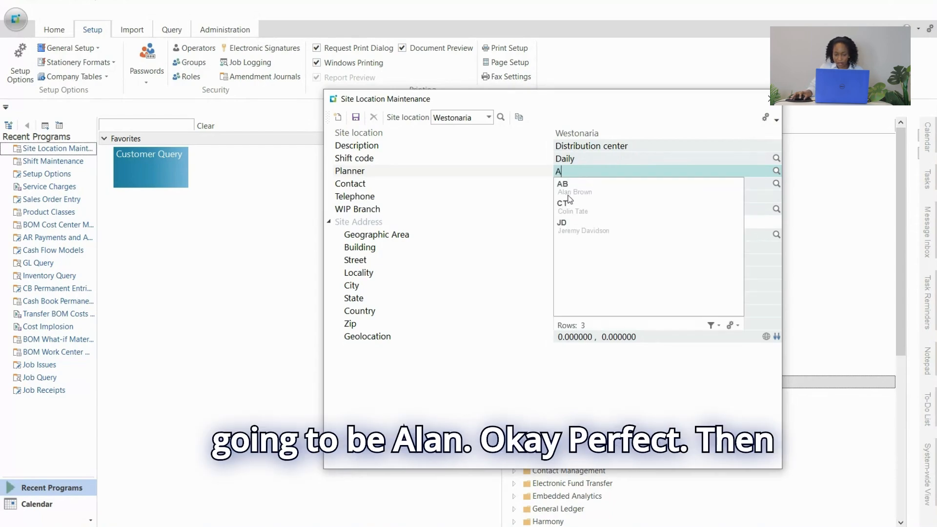
pyautogui.click(573, 195)
pyautogui.click(566, 182)
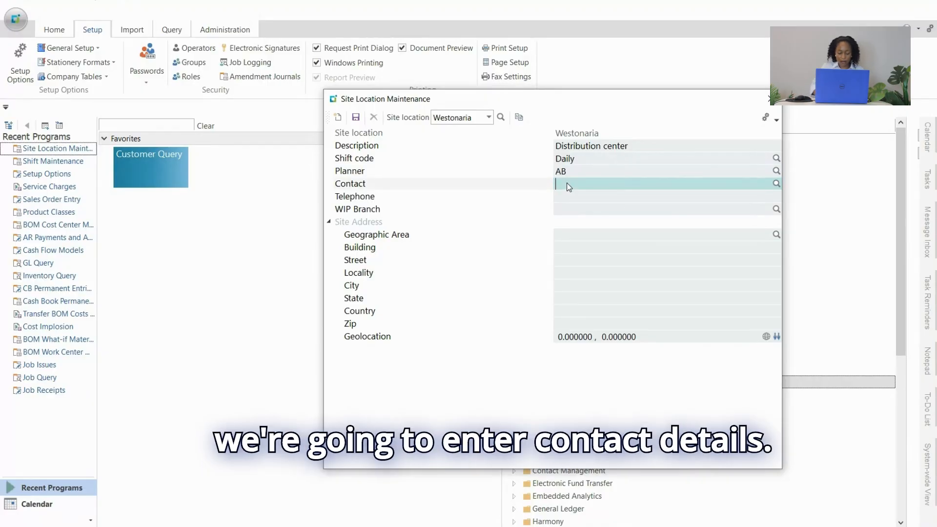
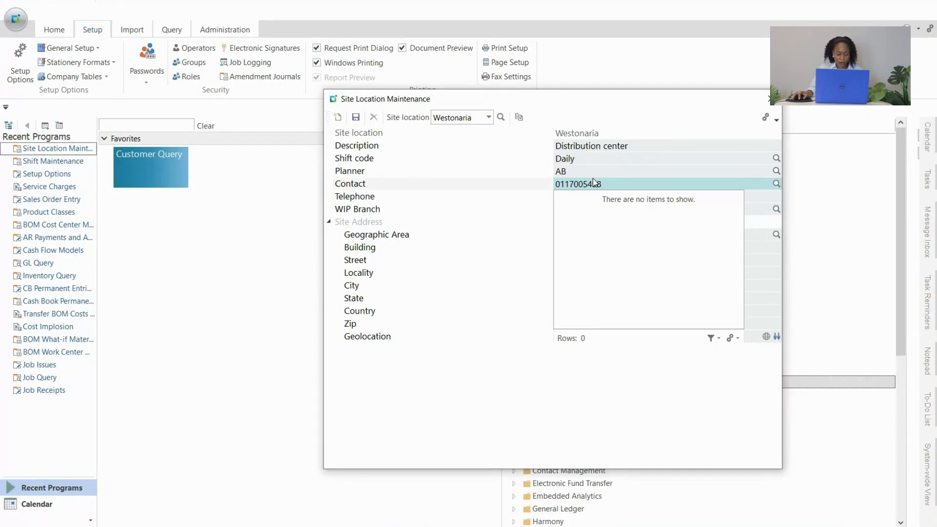
# Enter the site's phone number as its contact.
pyautogui.press('Tab')
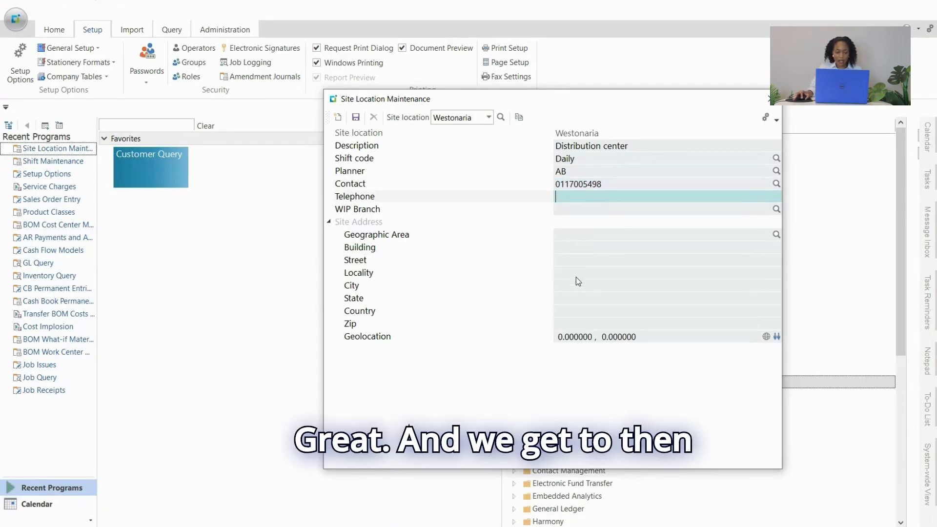
# Set the site address's geographic area to SW and fill in the building.
pyautogui.click(591, 236)
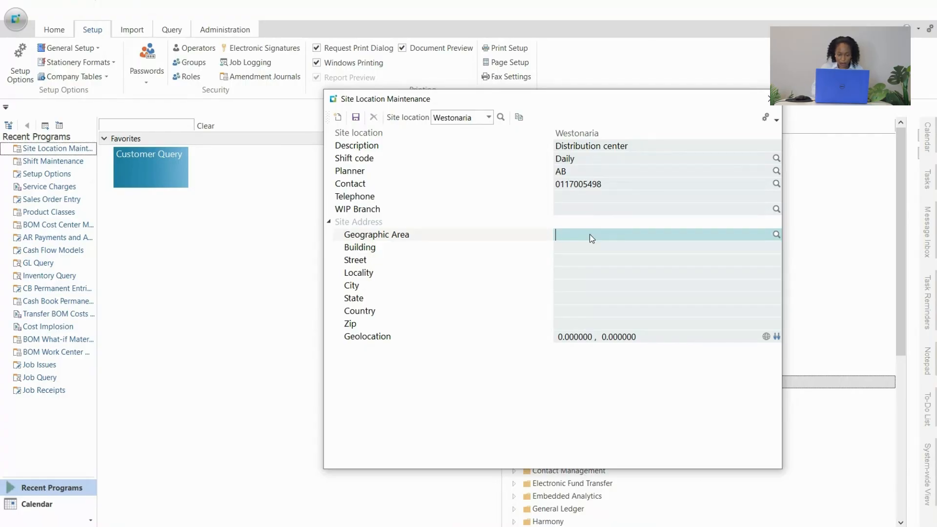
pyautogui.write('S')
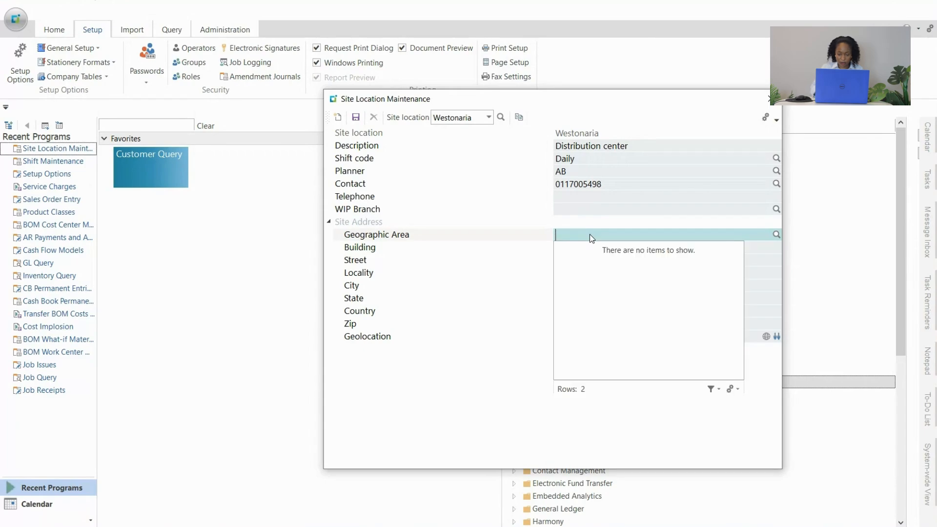
pyautogui.write('W')
pyautogui.press('Tab')
pyautogui.click(585, 252)
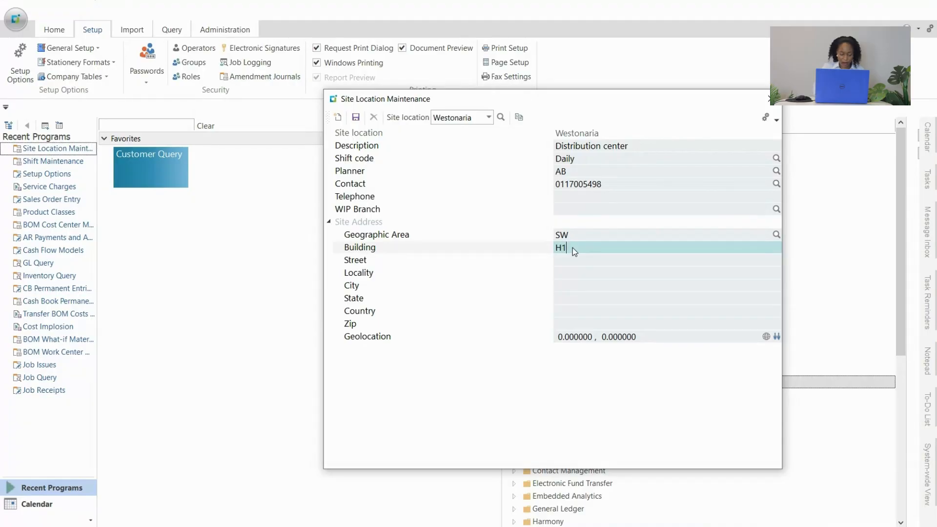
pyautogui.write('H1 WEST')
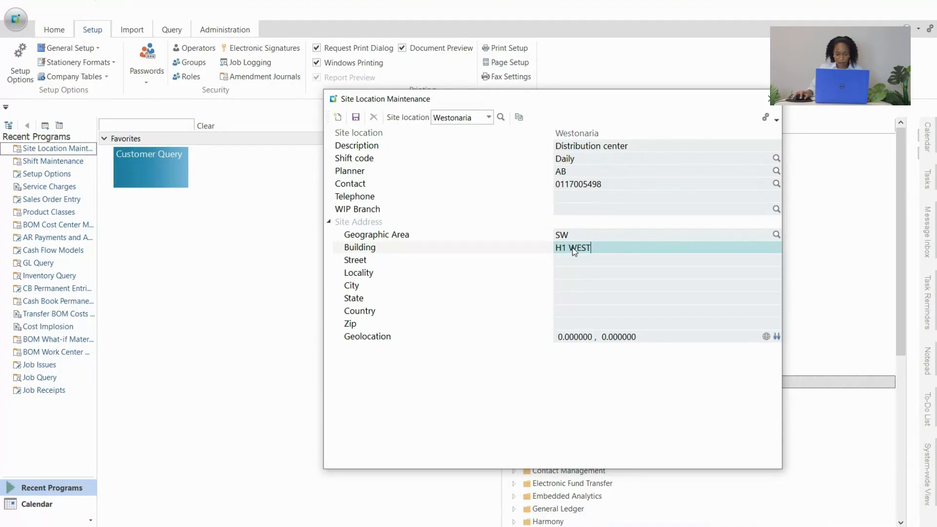
# Fill in the street of the site address with the street number and name.
pyautogui.click(573, 263)
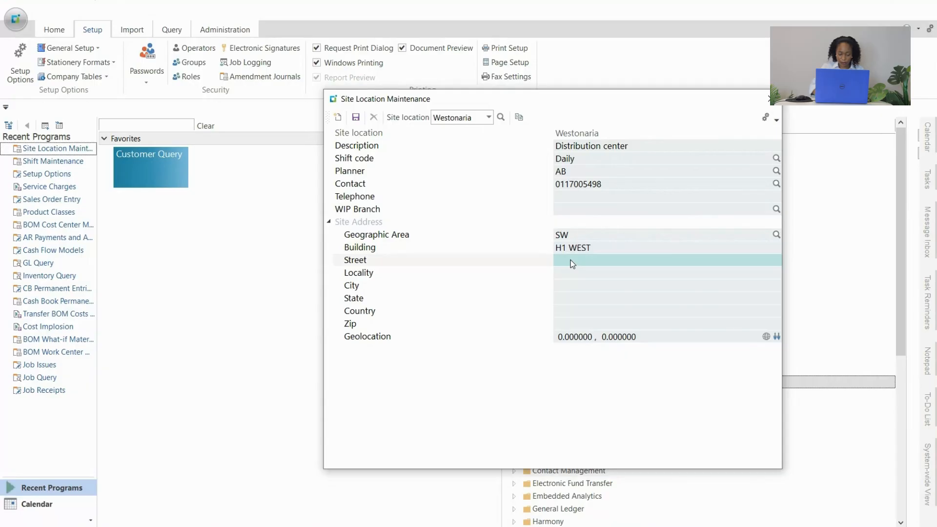
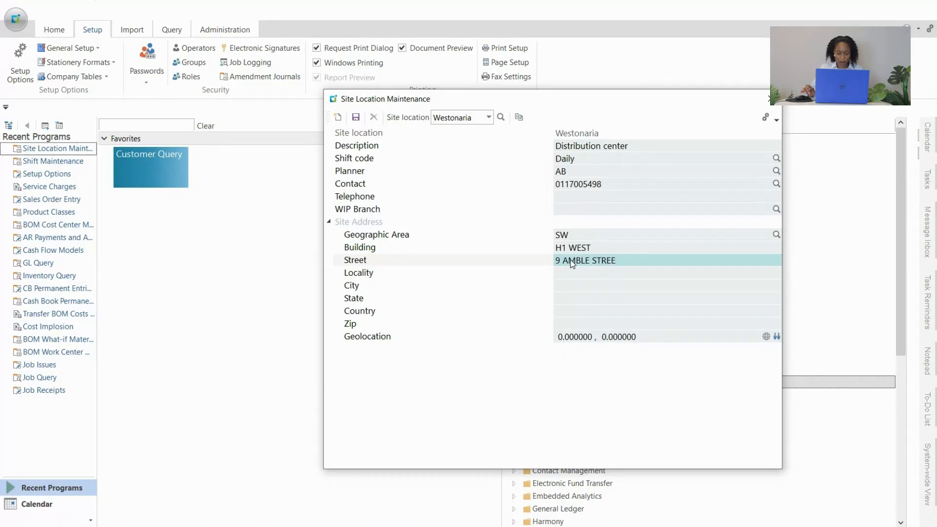
pyautogui.press('Tab')
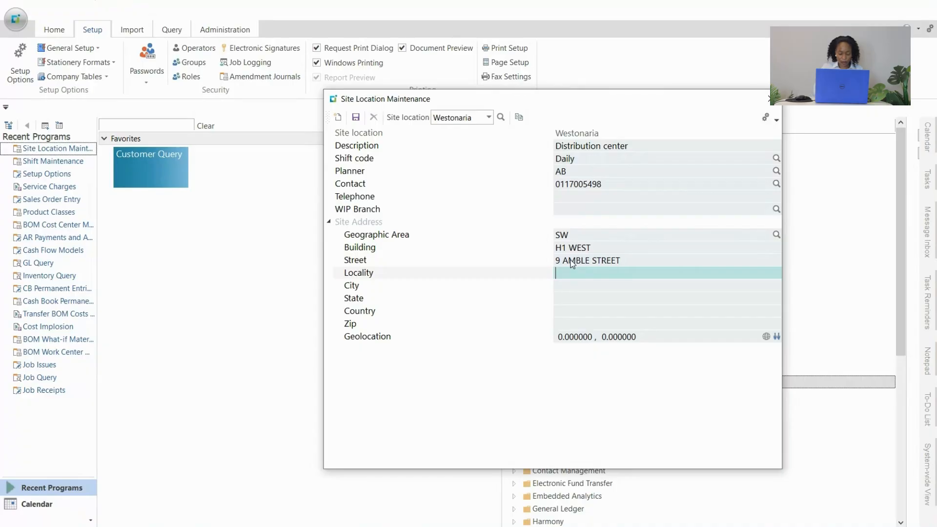
# Fill in the locality and city of the site address.
pyautogui.write('WESTONARIA')
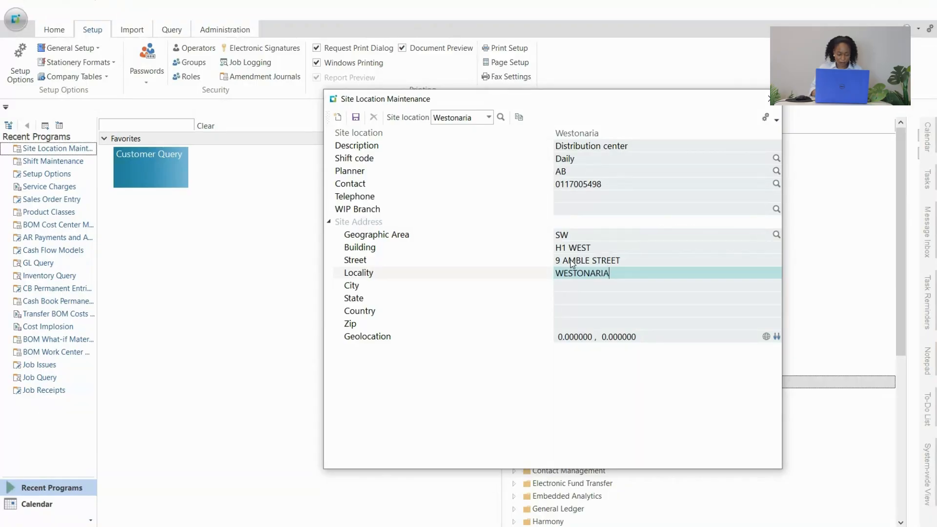
pyautogui.press('Tab')
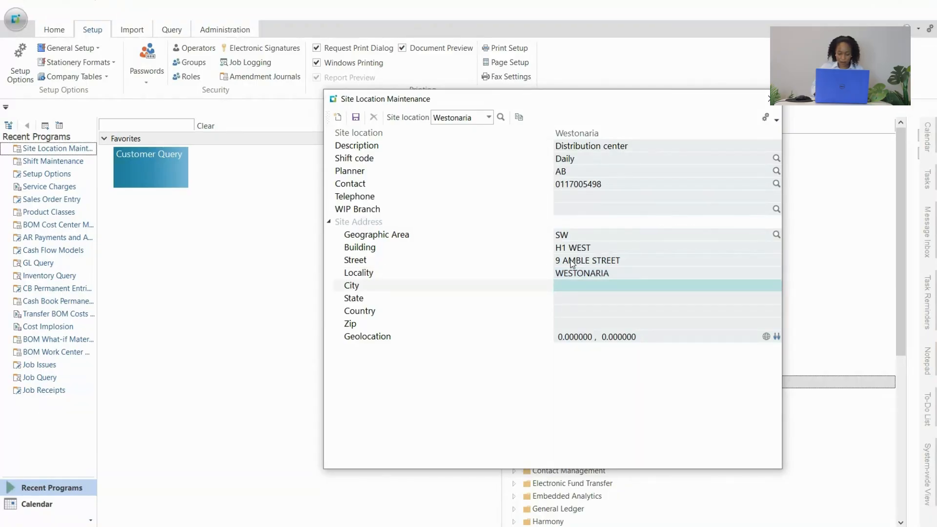
pyautogui.write('JHB')
pyautogui.press('Tab')
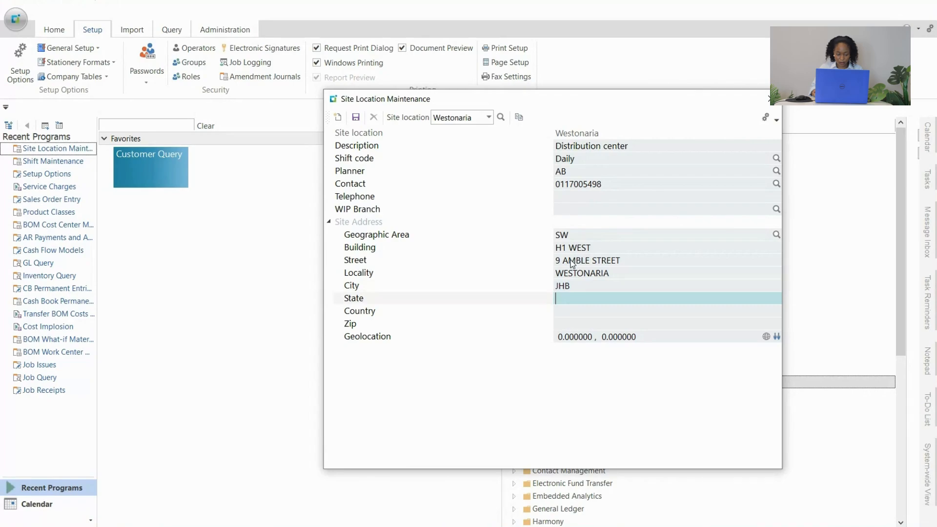
# Set the site address's country to SOUTH AFRICA, leaving the state blank, and save the Westonaria site location.
pyautogui.press('Tab')
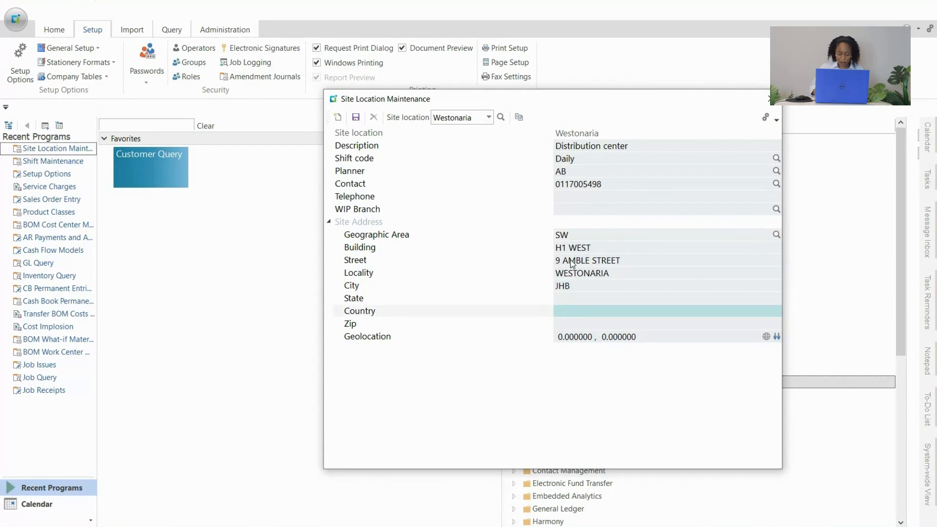
pyautogui.write('SOUTH AFRICA')
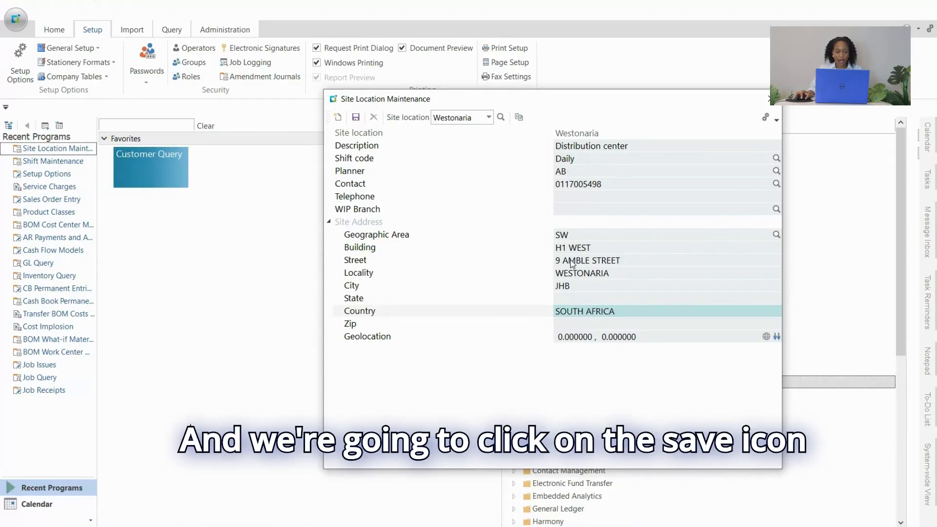
pyautogui.click(356, 117)
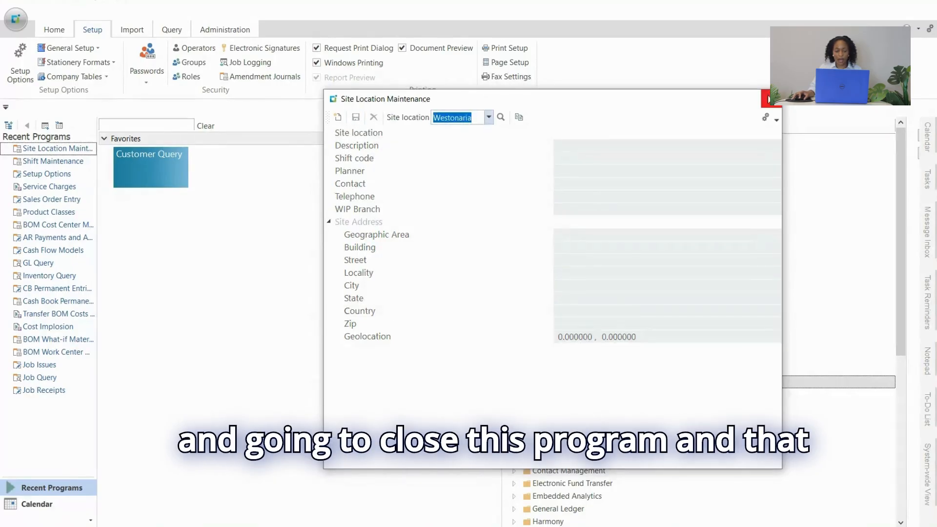
pyautogui.click(769, 99)
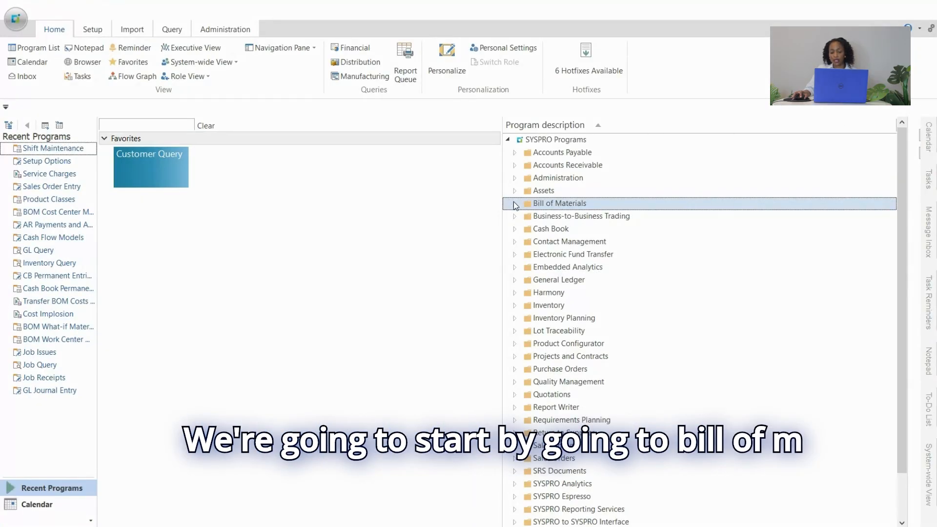
# Open Shift Maintenance from the Bill of Materials shift patterns setup, maximize it and enlarge the area with the recurrence settings.
pyautogui.click(515, 204)
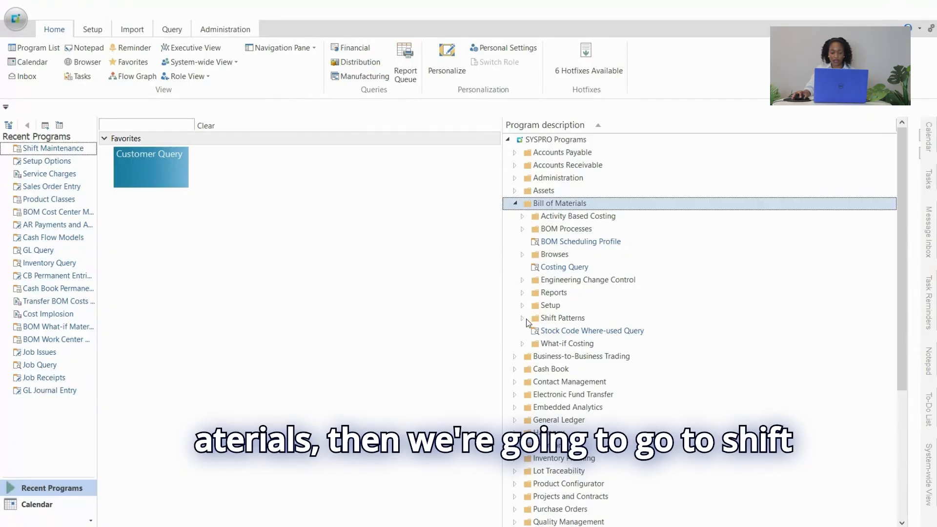
pyautogui.click(523, 317)
pyautogui.click(531, 332)
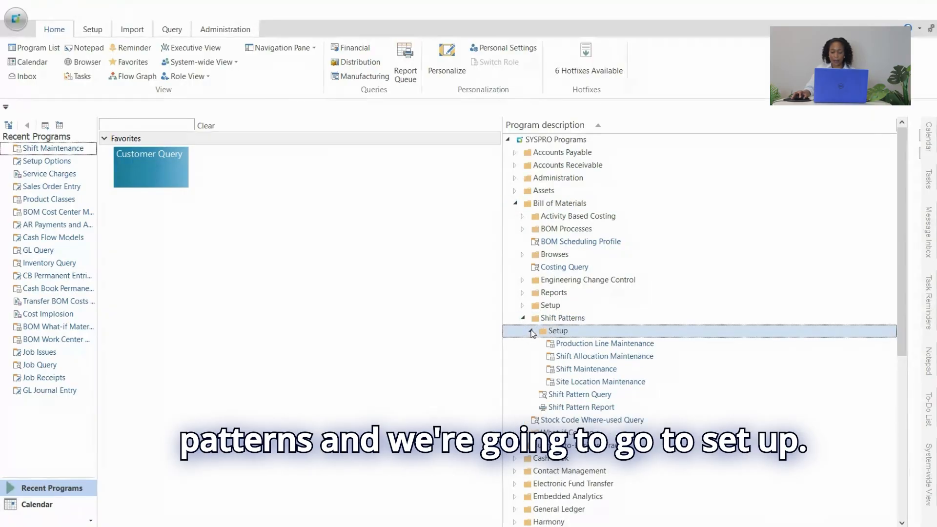
pyautogui.click(579, 371)
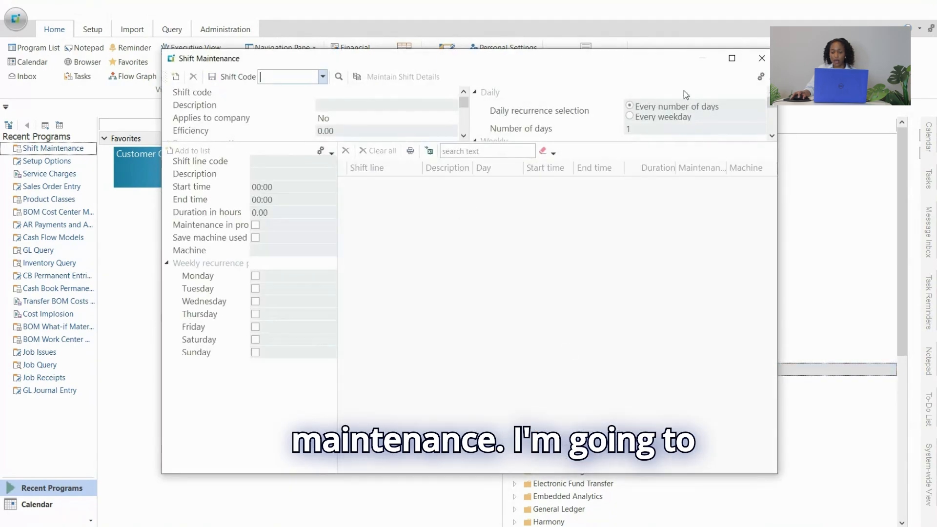
pyautogui.click(732, 58)
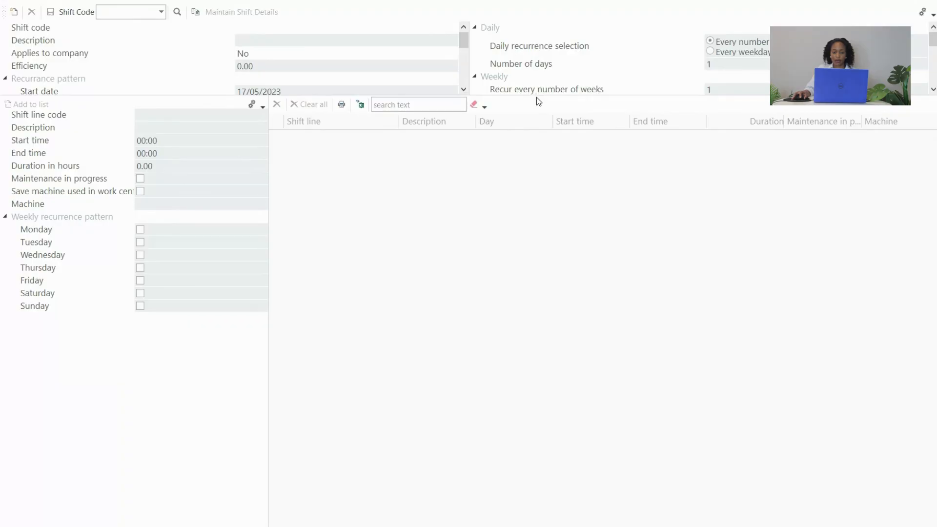
pyautogui.moveTo(536, 96); pyautogui.dragTo(530, 272)
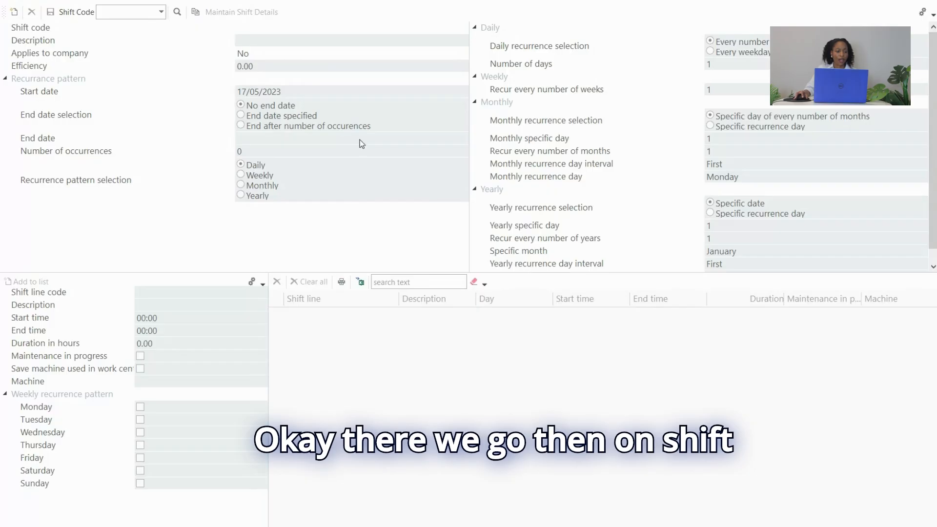
# Create a shift with the code Weekend and the description Holiday shift.
pyautogui.click(125, 12)
pyautogui.write('We')
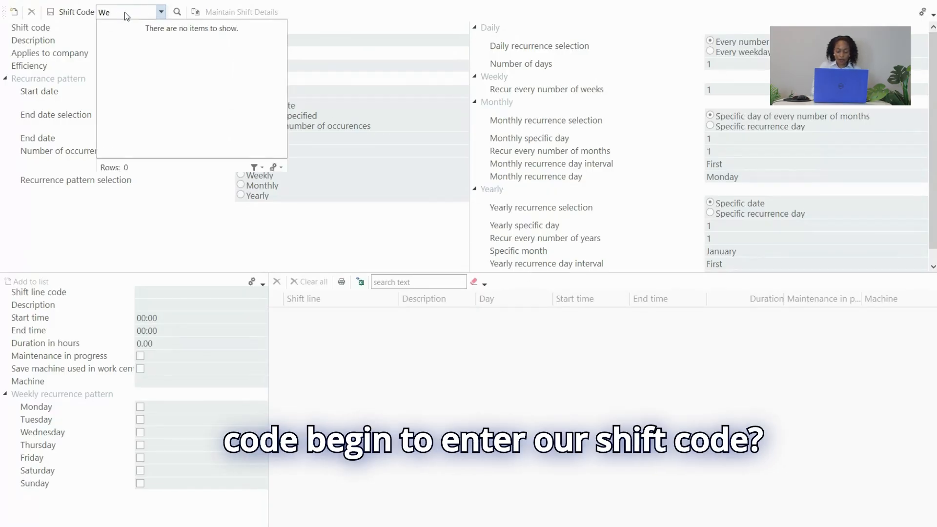
pyautogui.write('ekend')
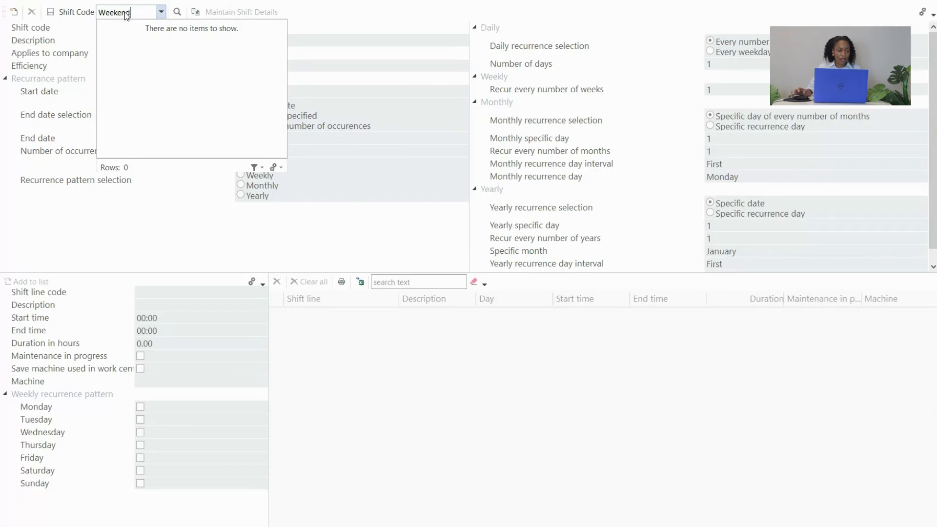
pyautogui.press('Tab')
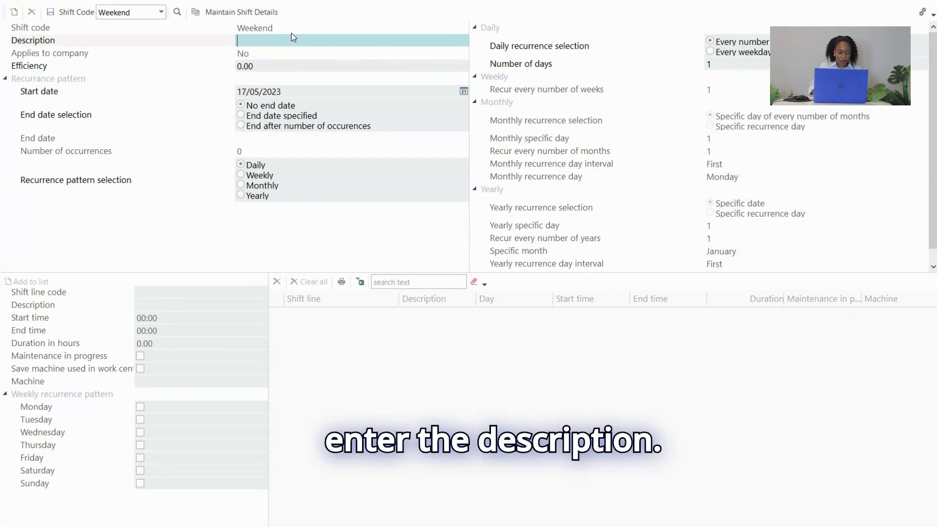
pyautogui.write('Hol')
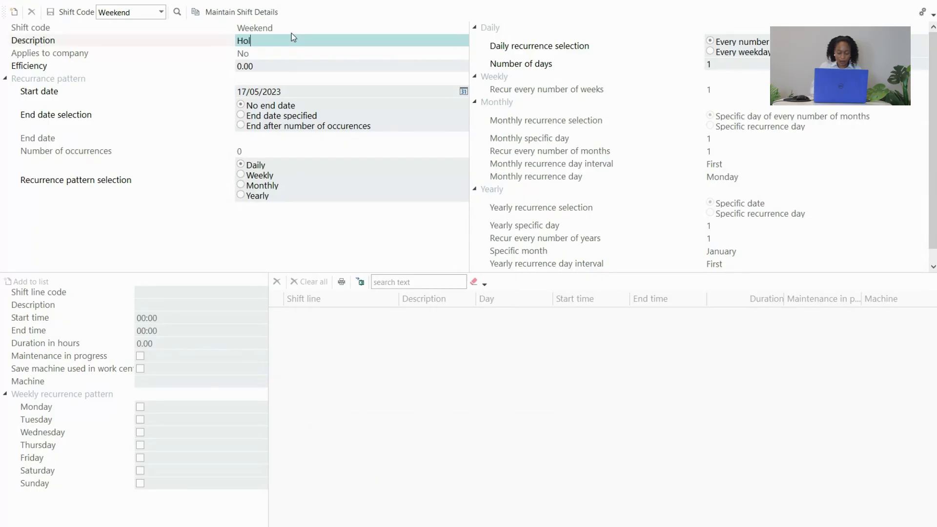
pyautogui.write('iday shift')
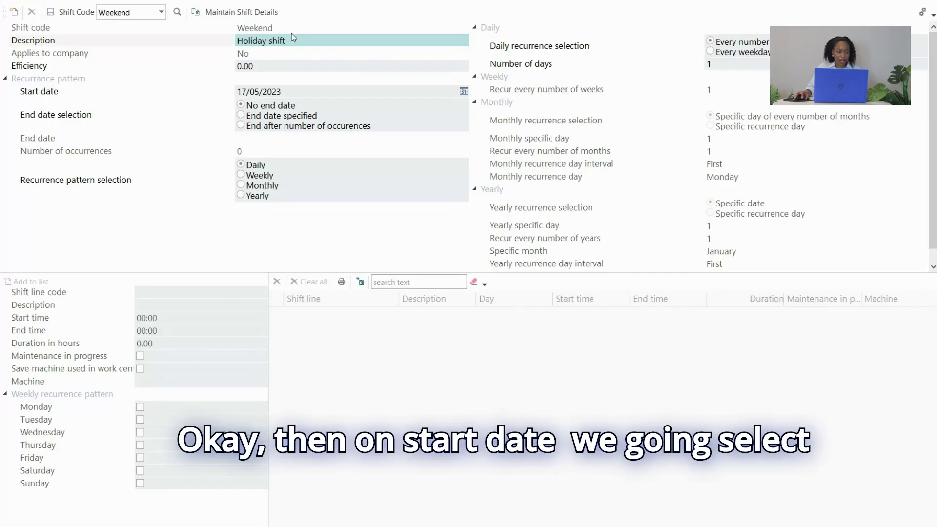
# Set the start date of the Weekend shift's recurrence pattern to 01/12/2023.
pyautogui.click(332, 92)
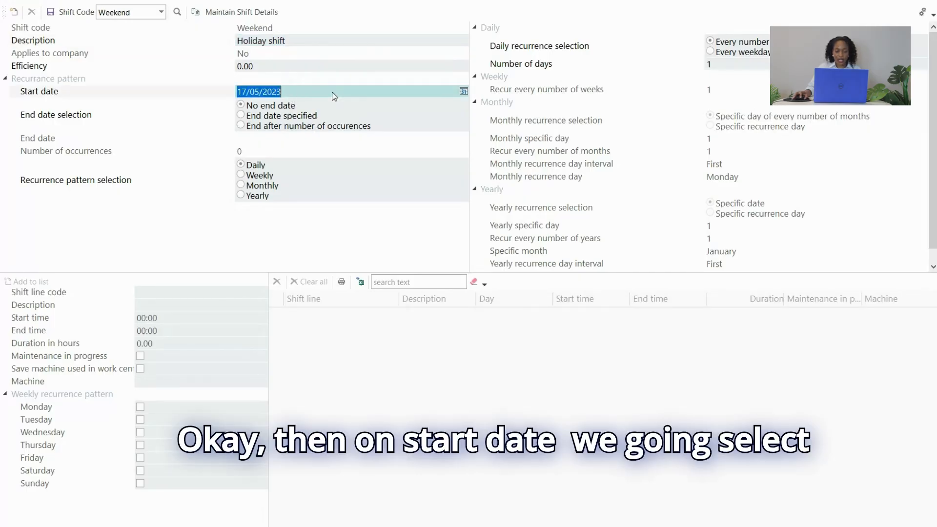
pyautogui.click(463, 91)
pyautogui.click(460, 107)
pyautogui.click(460, 108)
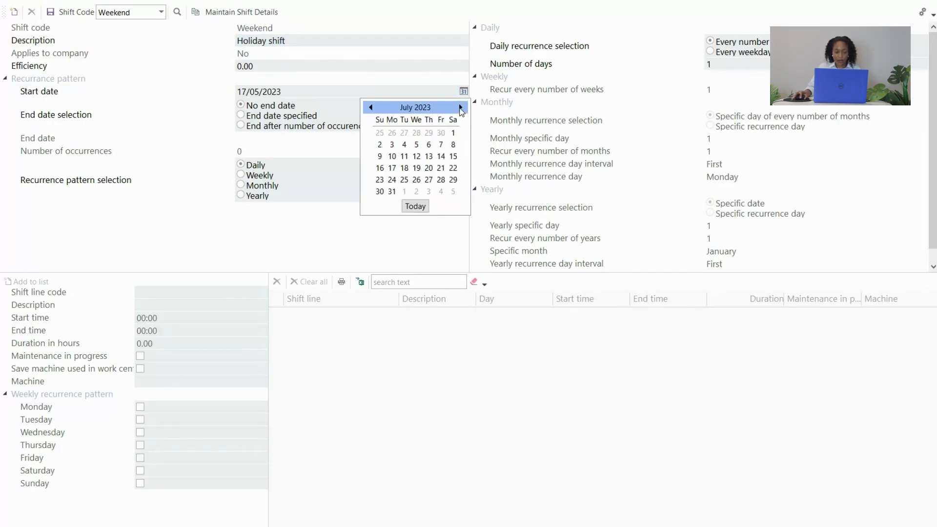
pyautogui.click(460, 107)
pyautogui.click(461, 107)
pyautogui.click(460, 108)
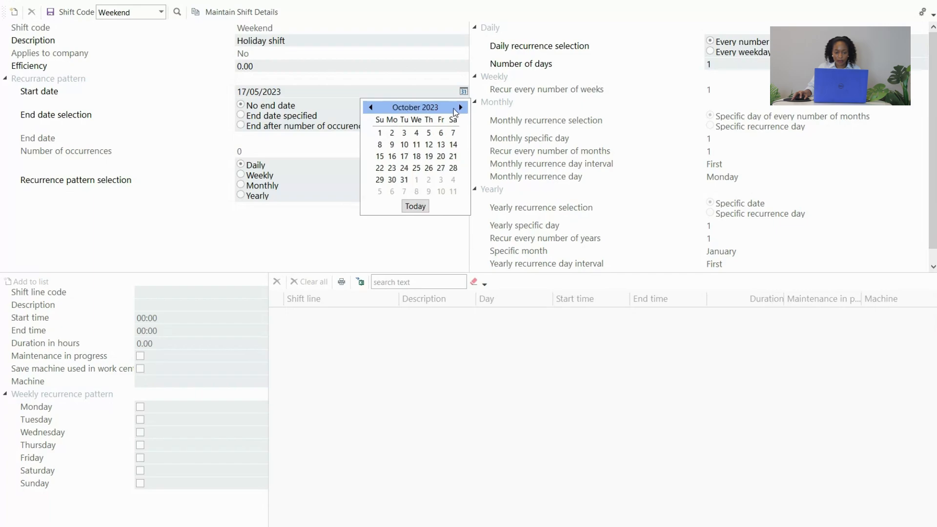
pyautogui.click(460, 107)
pyautogui.click(460, 107)
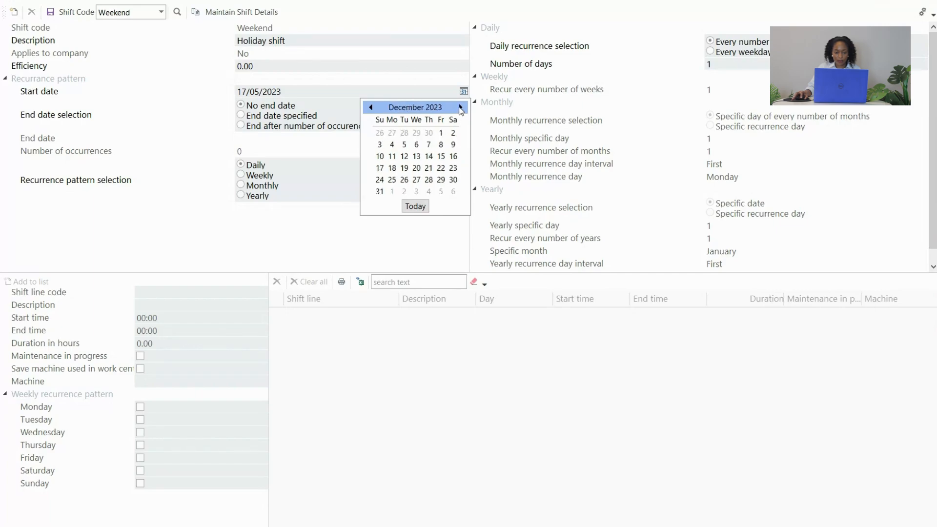
pyautogui.click(442, 133)
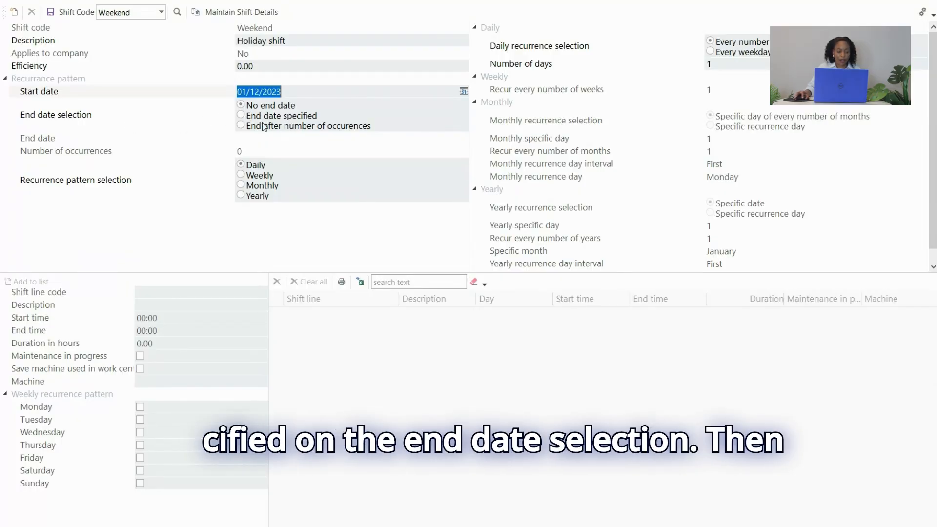
# Give the Weekend shift's recurrence a specified end date of 31/12/2023.
pyautogui.click(241, 116)
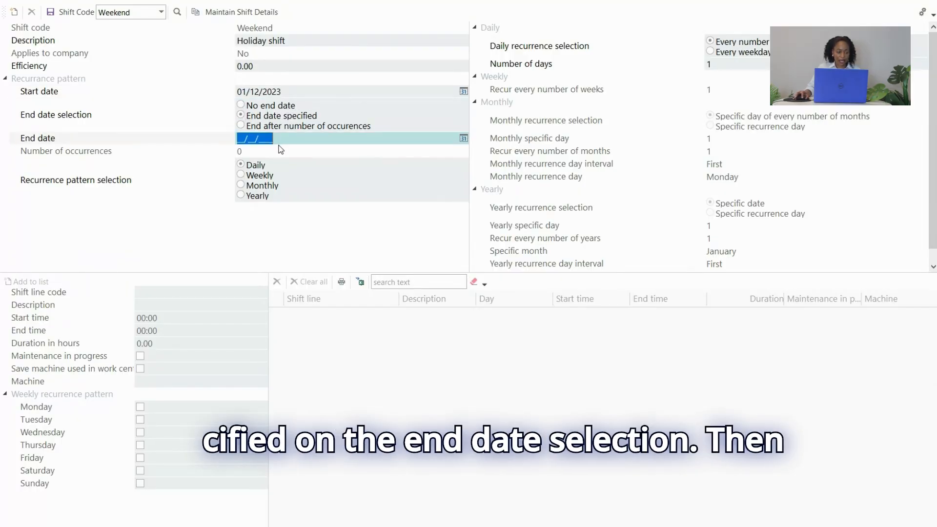
pyautogui.click(464, 138)
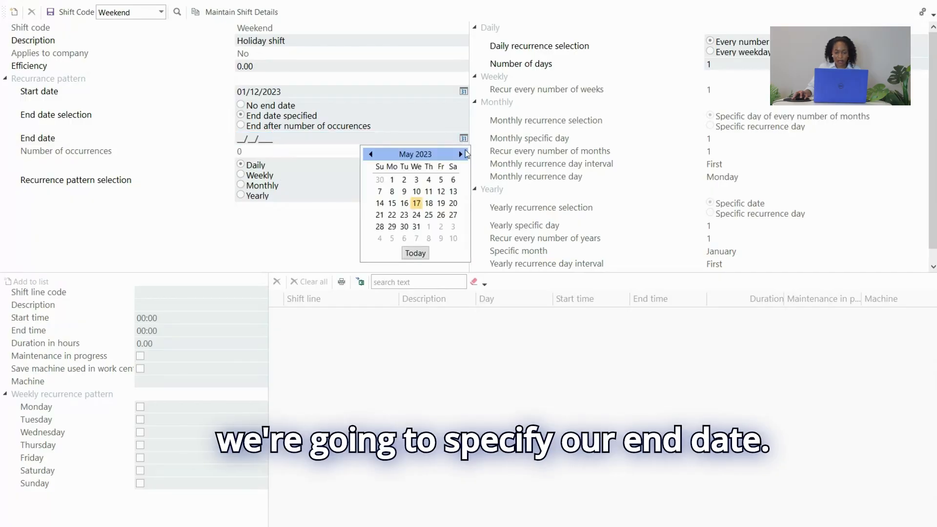
pyautogui.click(461, 154)
pyautogui.click(462, 154)
pyautogui.click(462, 154)
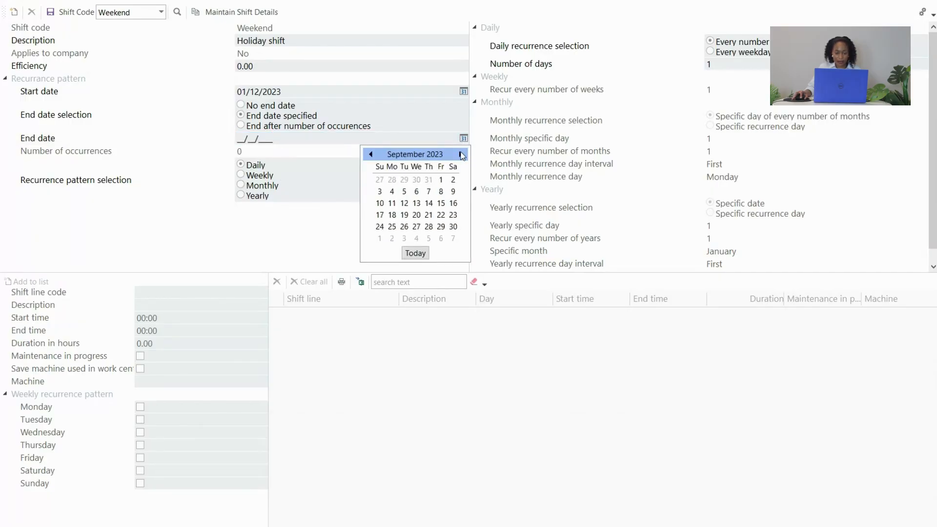
pyautogui.click(462, 155)
pyautogui.click(462, 155)
pyautogui.click(462, 155)
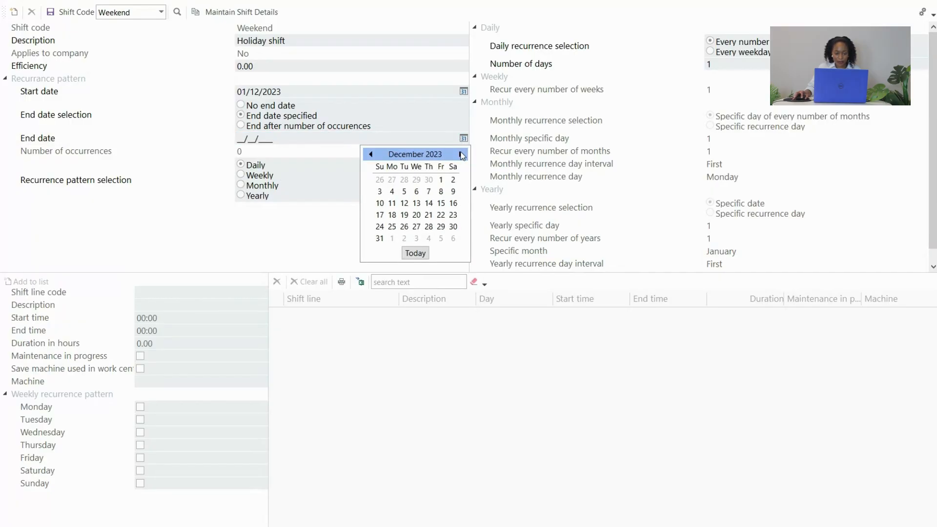
pyautogui.click(380, 239)
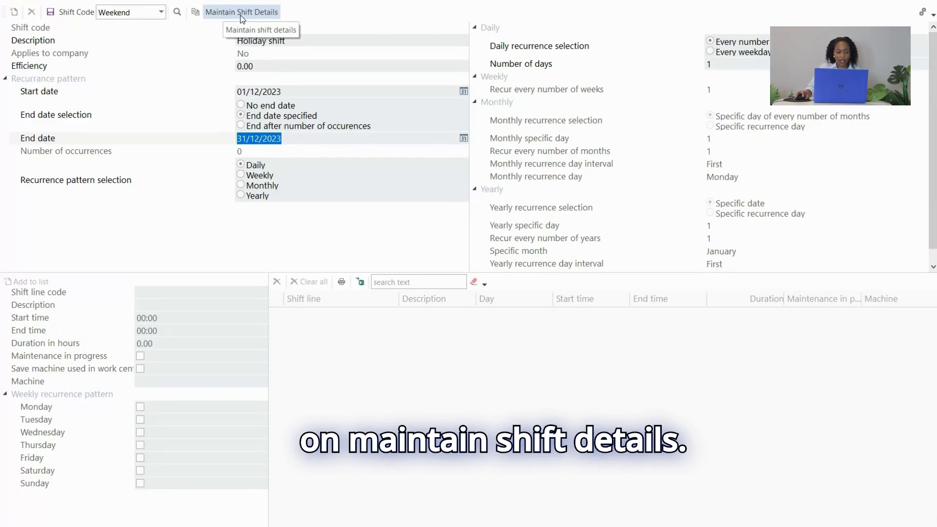
# Open the Weekend shift's details for maintenance and enlarge the shift line area.
pyautogui.click(228, 14)
pyautogui.click(498, 277)
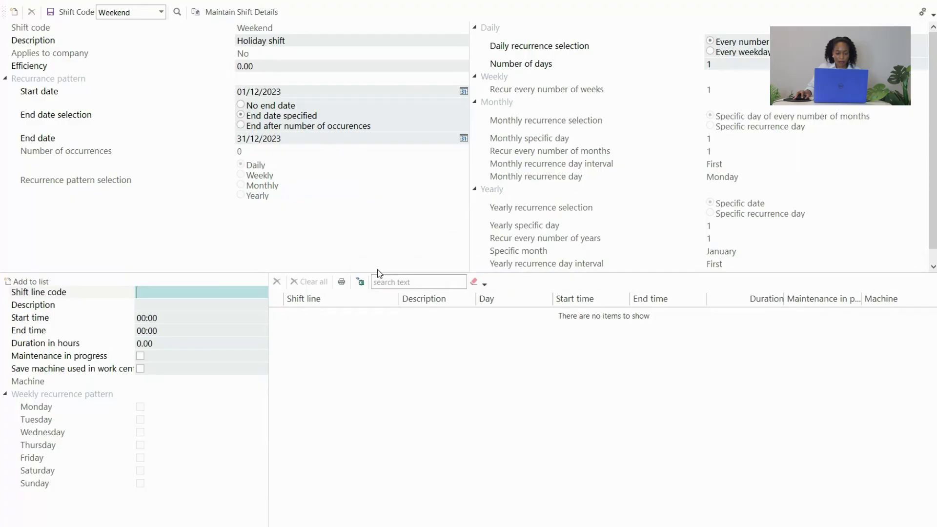
pyautogui.moveTo(377, 272); pyautogui.dragTo(368, 202)
pyautogui.click(164, 228)
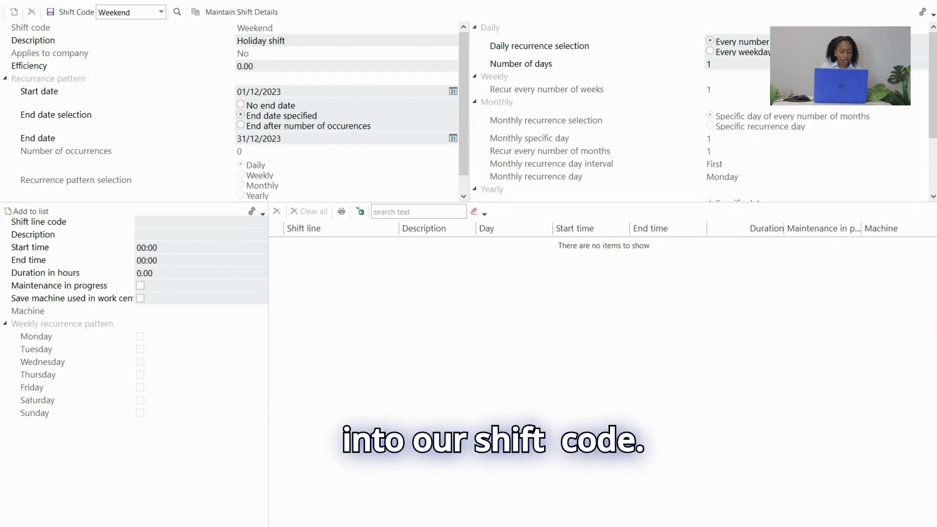
# Enter Saturday as the shift line code and Day Shift as its description.
pyautogui.click(212, 221)
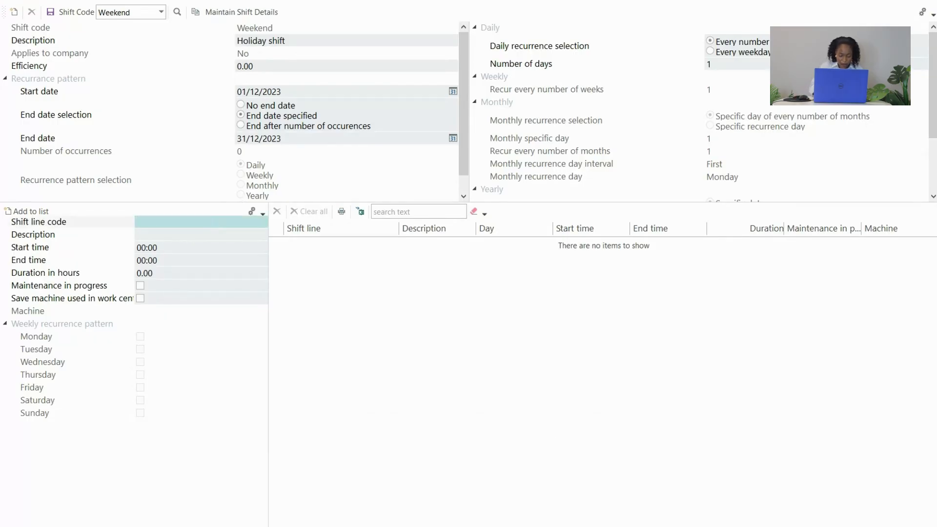
pyautogui.write('Saturday')
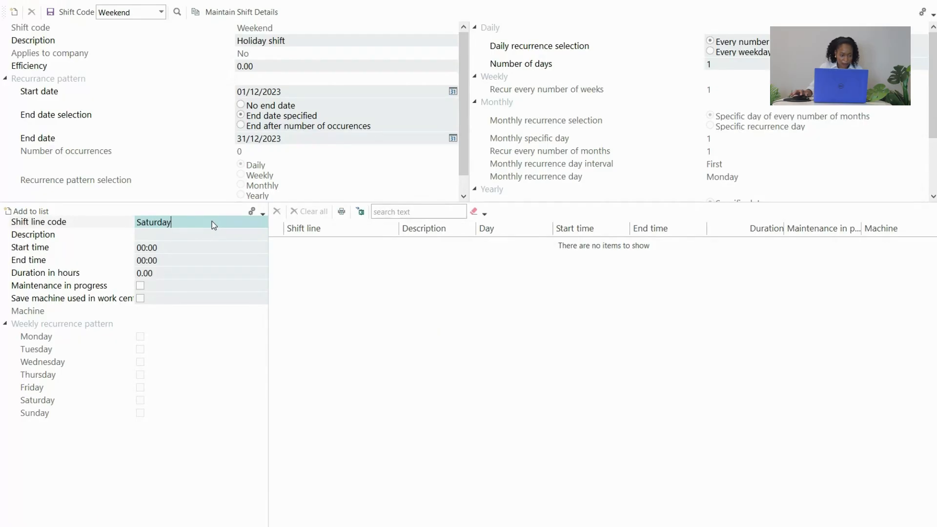
pyautogui.click(200, 237)
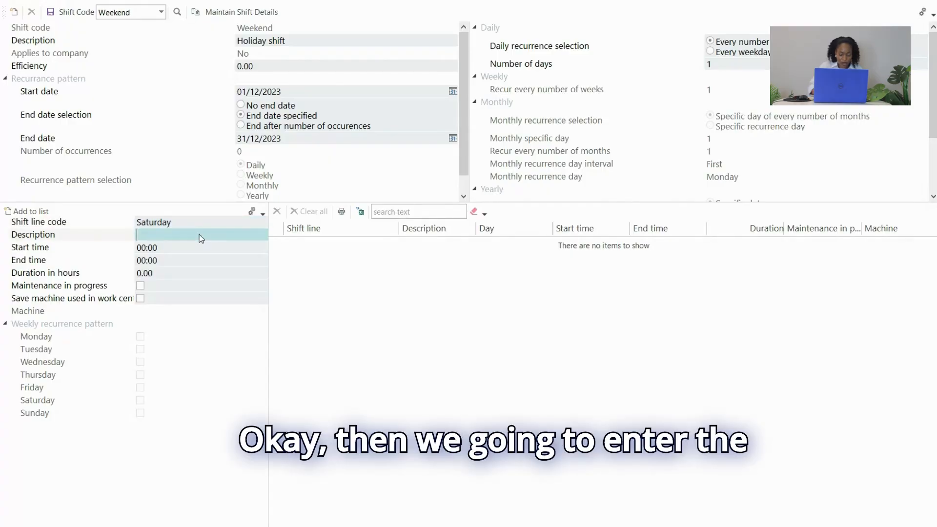
pyautogui.write('Day')
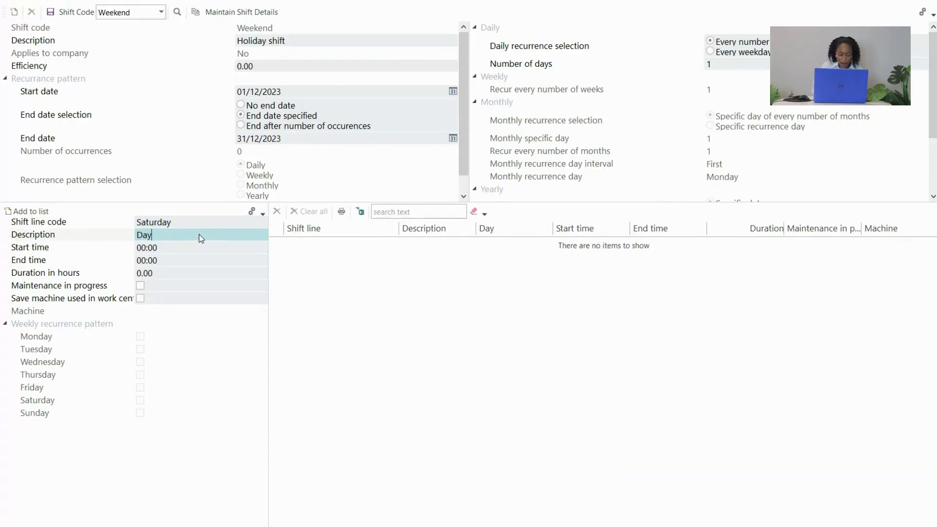
pyautogui.write(' Shift')
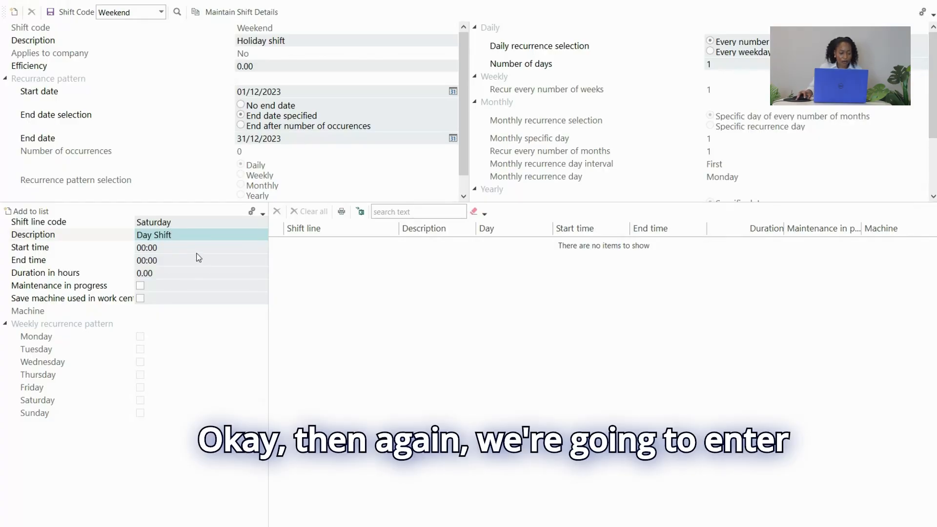
# Give the Saturday shift line a start time of 08:00, an end time of 14:00 and a duration of 6 hours.
pyautogui.click(178, 250)
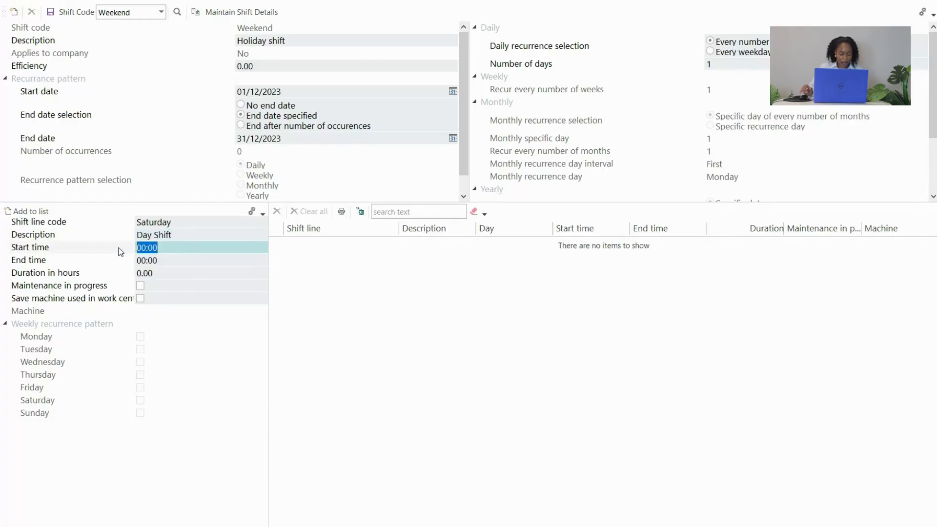
pyautogui.write('8')
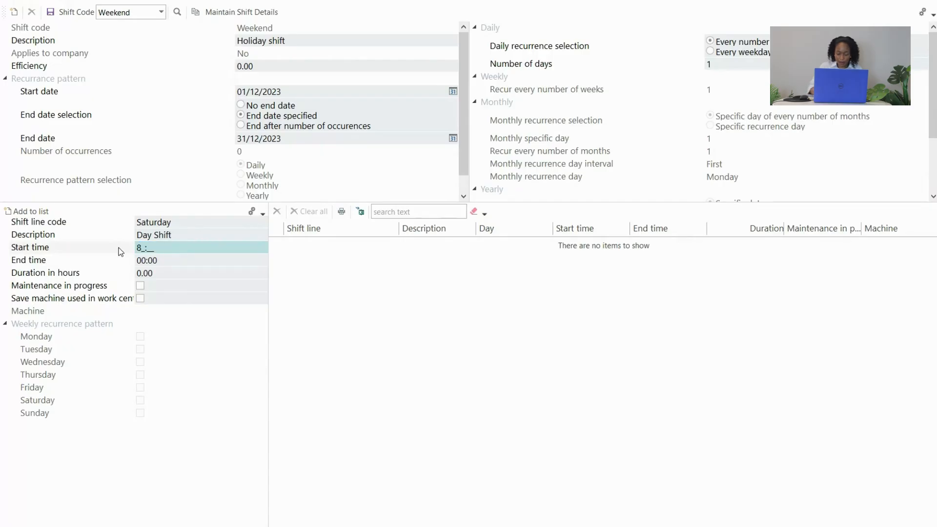
pyautogui.write(':00')
pyautogui.press('Tab')
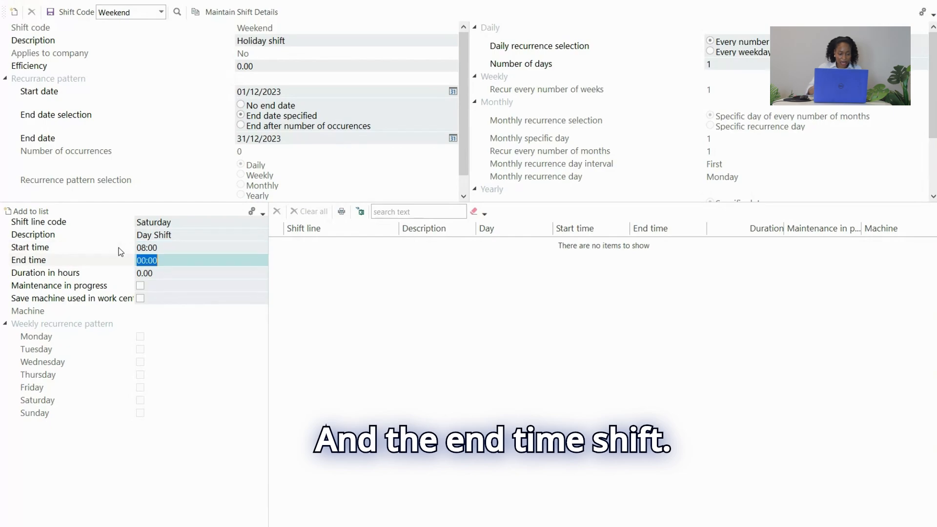
pyautogui.write('1')
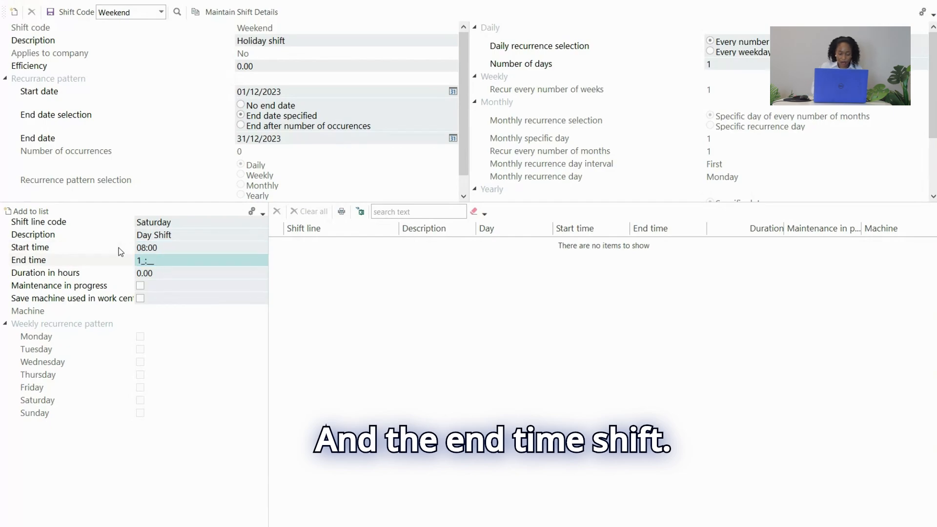
pyautogui.write('4:')
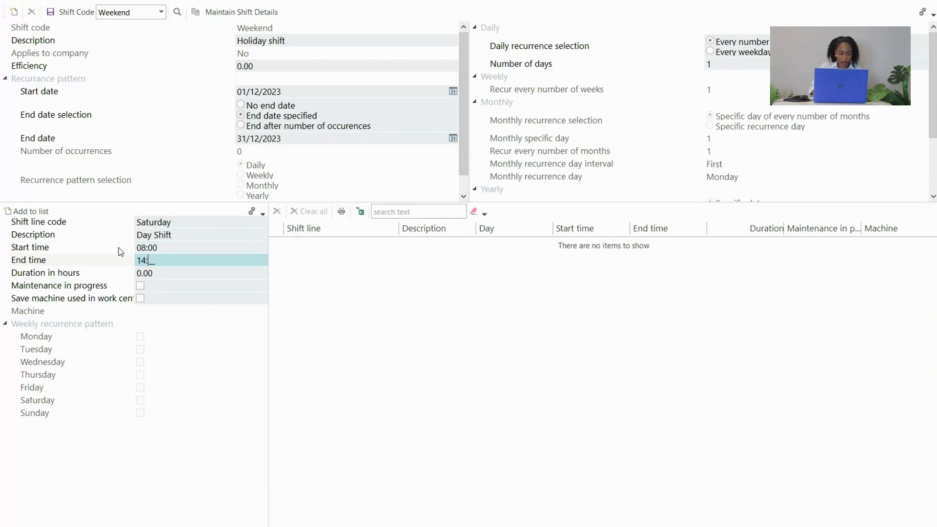
pyautogui.write('00')
pyautogui.press('Tab')
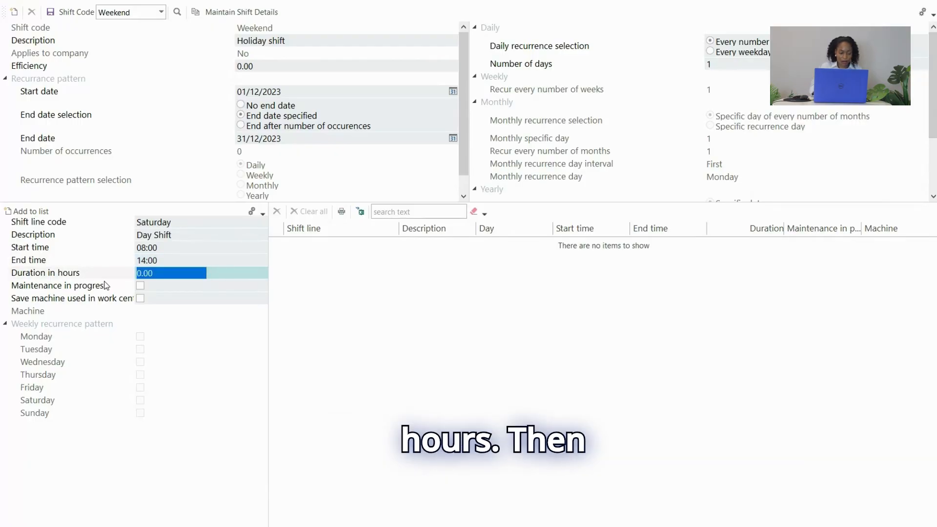
pyautogui.write('6')
pyautogui.press('Tab')
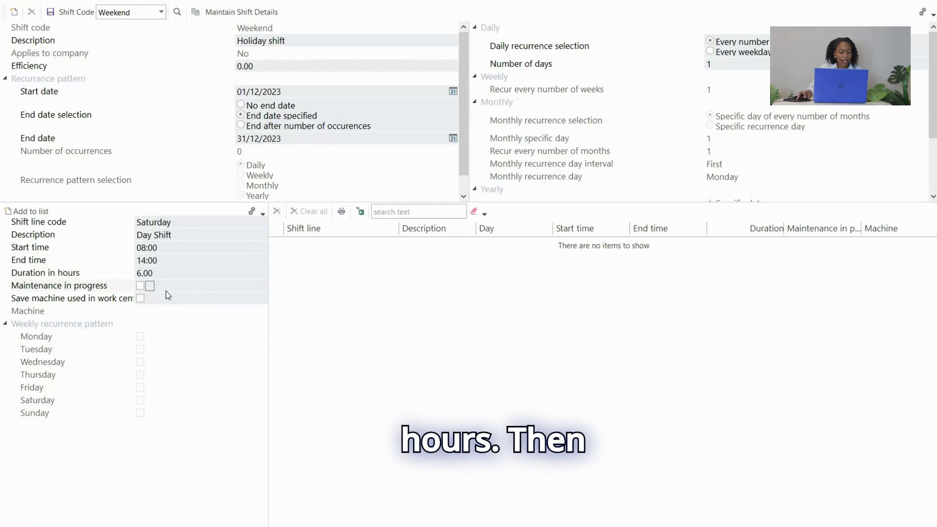
# Enable maintenance in progress and saving the machine used in the work centre for the Saturday line, and add it to the shift line list.
pyautogui.click(140, 287)
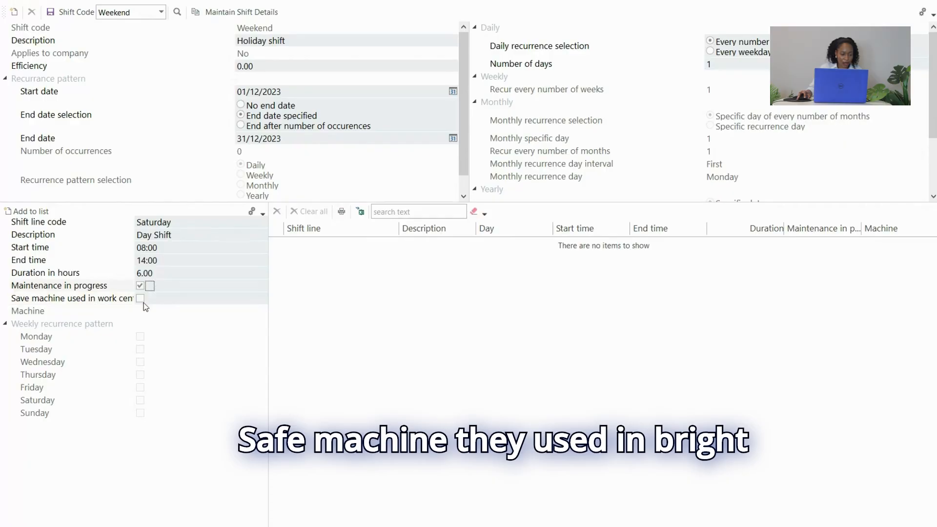
pyautogui.click(143, 301)
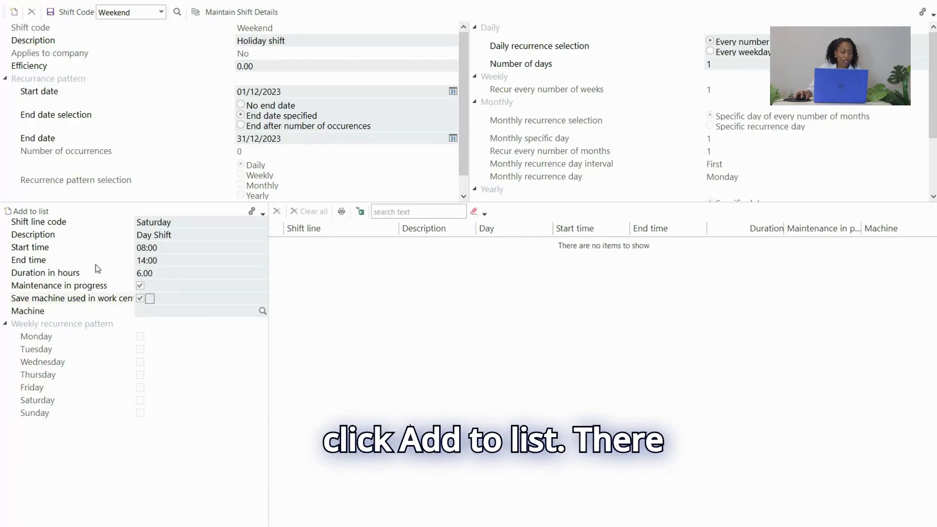
pyautogui.click(33, 214)
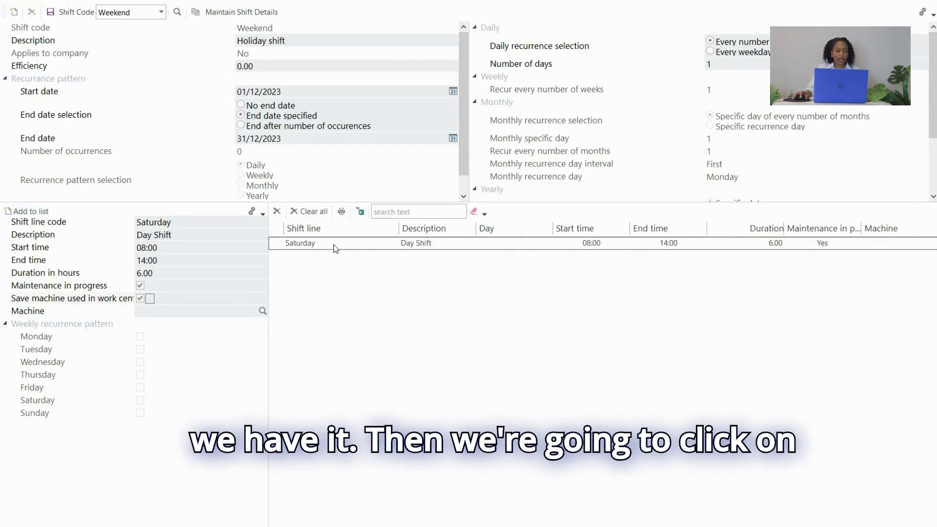
# Save the Weekend shift and close the Shift Maintenance program.
pyautogui.click(51, 12)
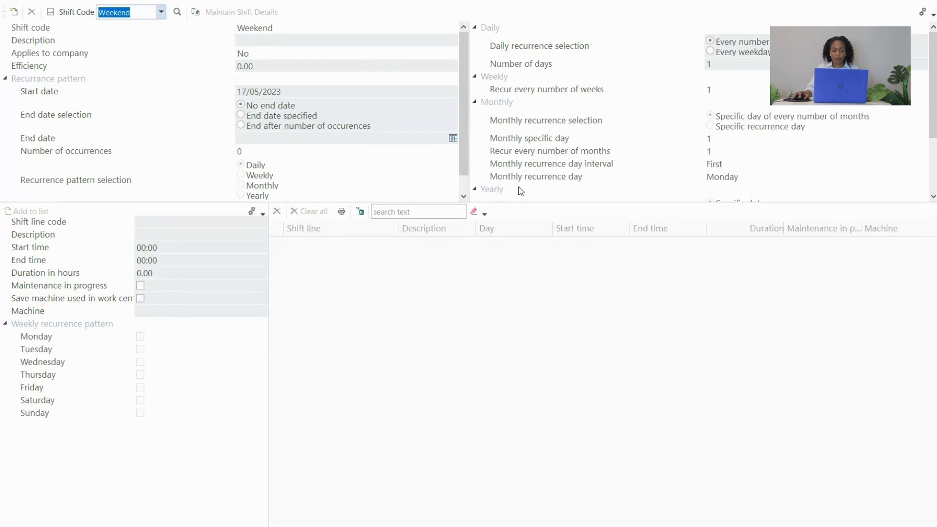
pyautogui.click(930, 2)
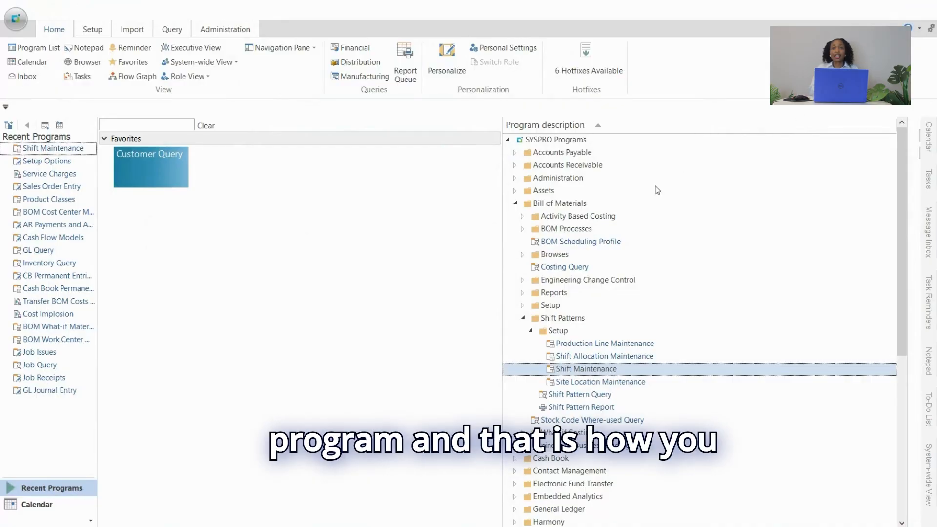